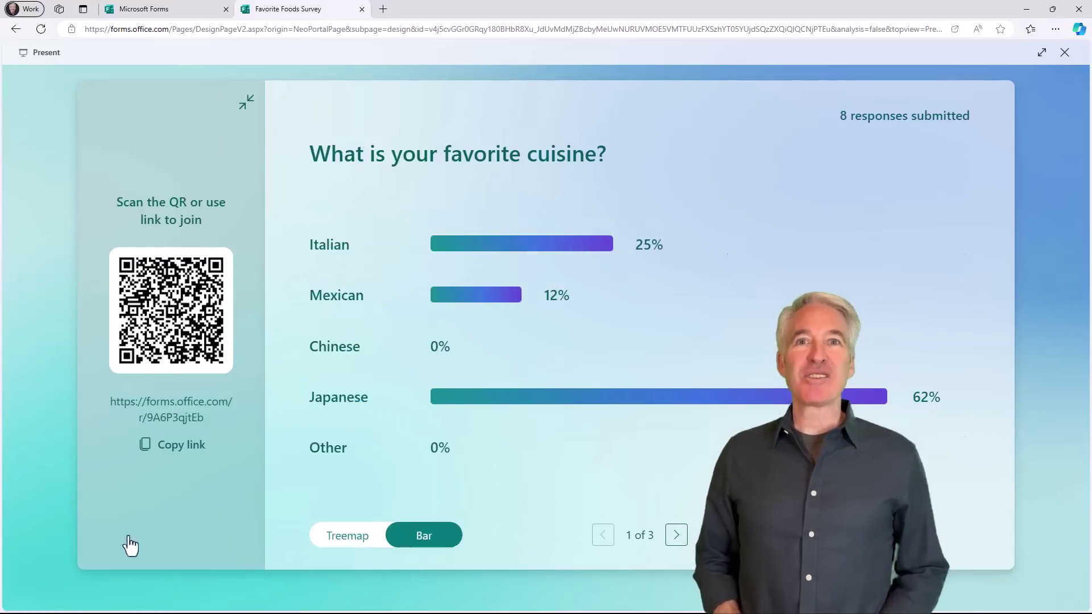
Step: Advance the live Present view from question 1 of 3 to the favourite-dish word cloud
left_click(348, 535)
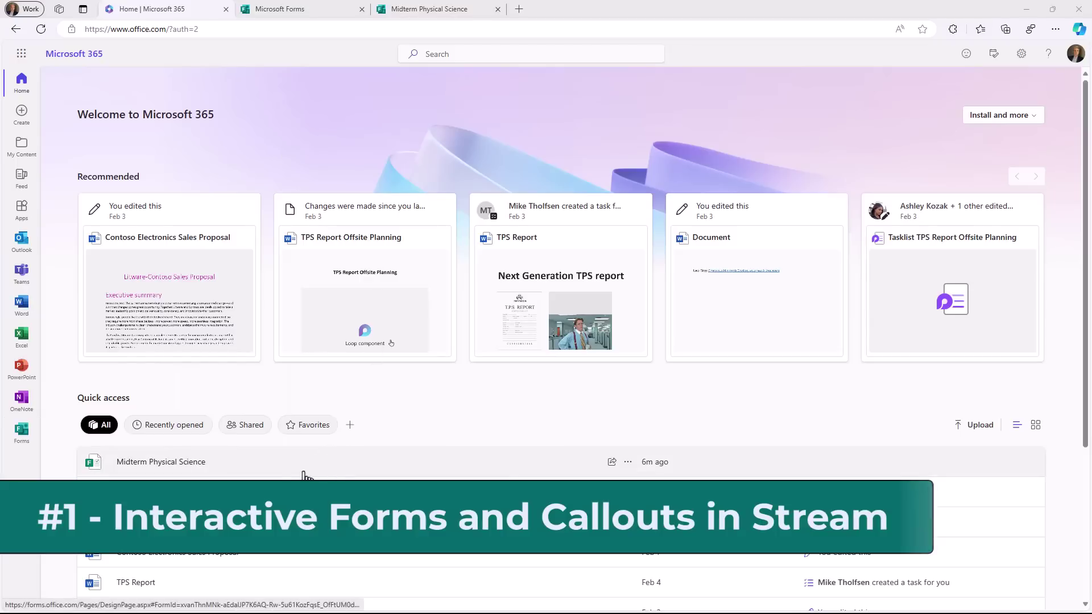
Step: Open 'What's New in EDU webinar - February 2024' from Quick access in a new Stream tab
left_click(125, 534)
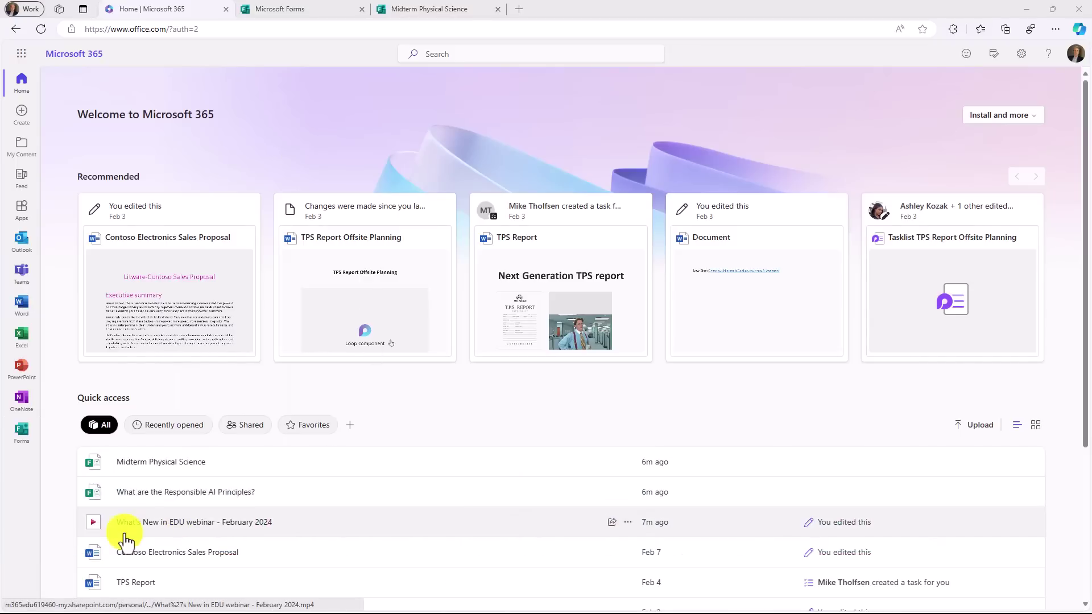
left_click(199, 522)
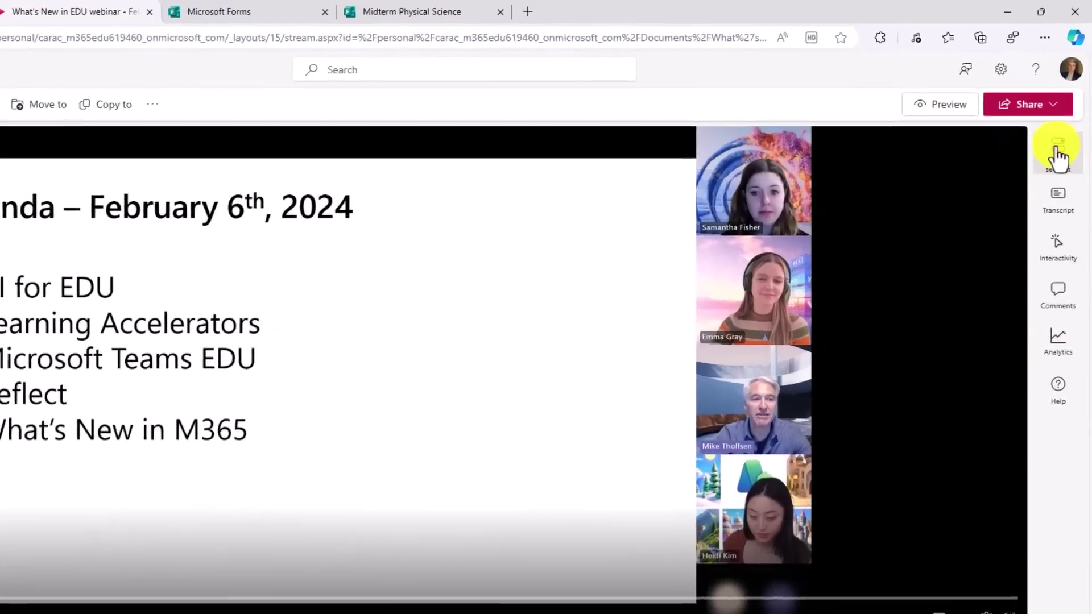
Step: Toggle the webinar's Interactivity setting off and back on, then show the Add new options
left_click(1066, 114)
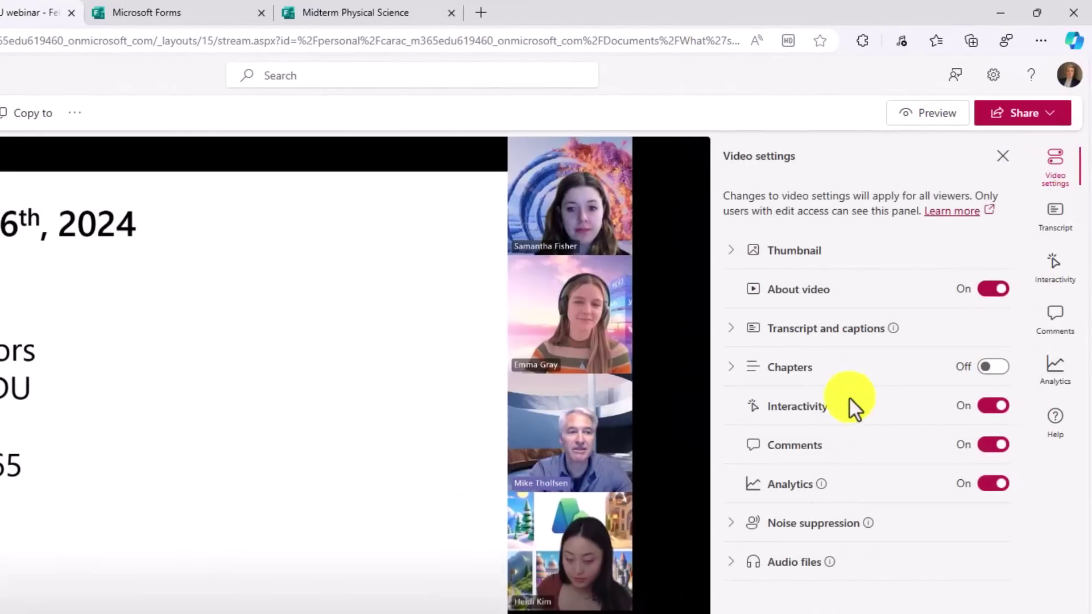
left_click(980, 413)
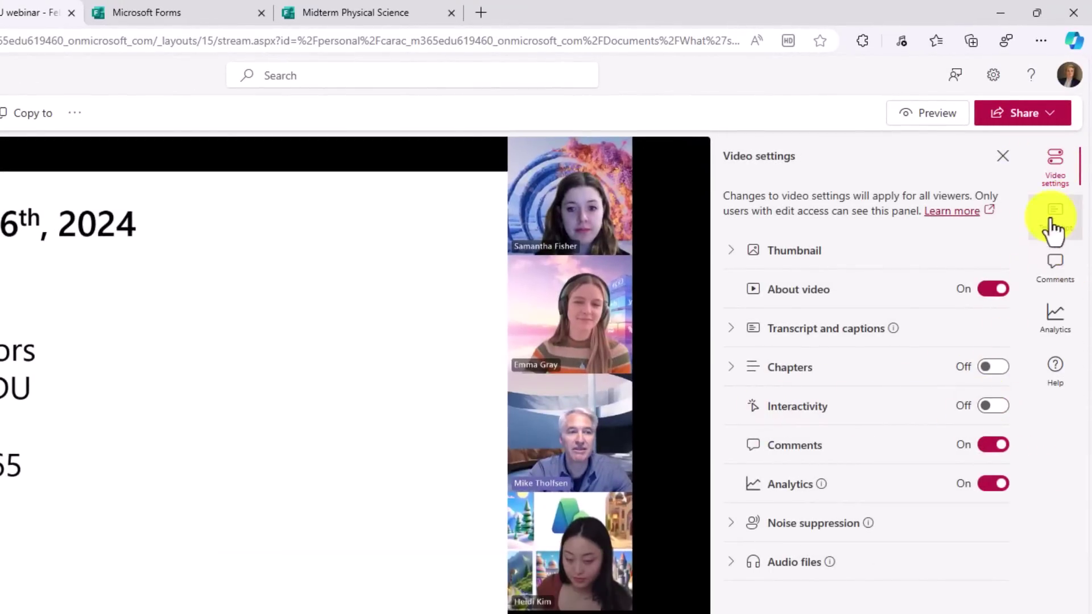
left_click(993, 407)
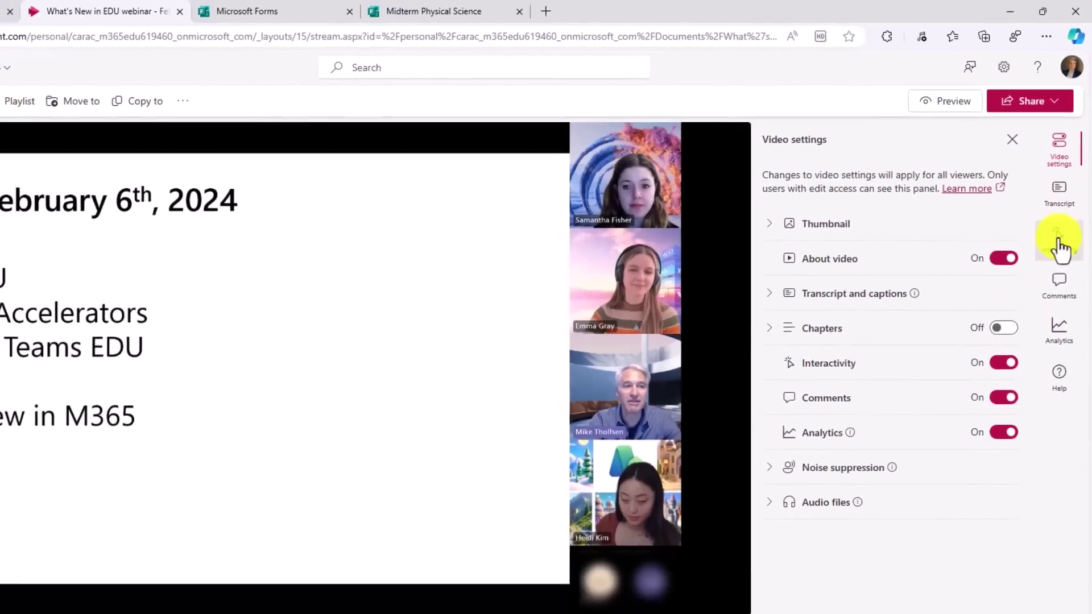
left_click(1059, 241)
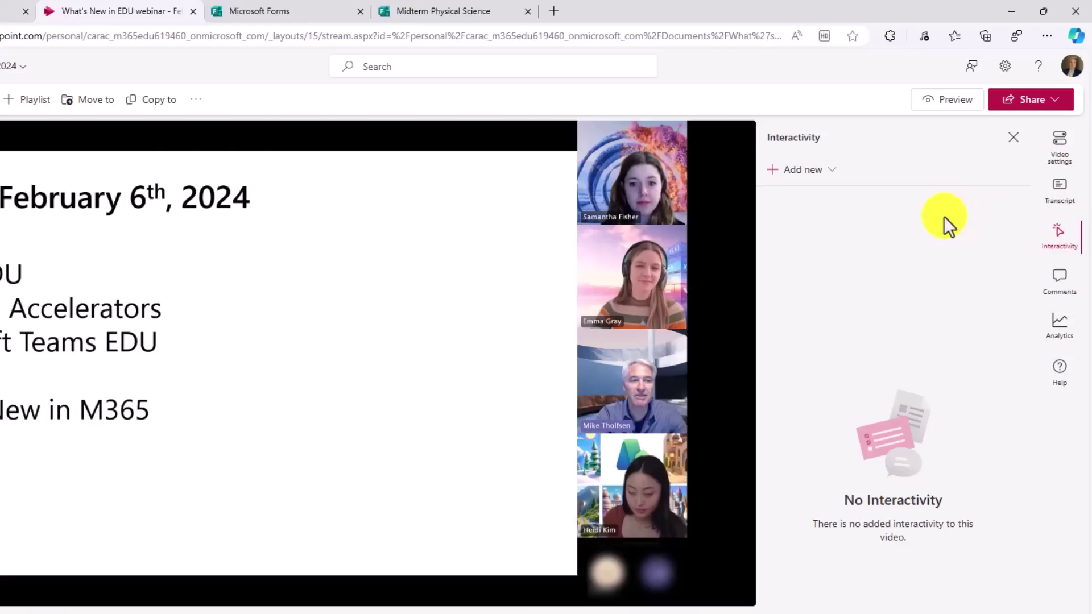
left_click(809, 173)
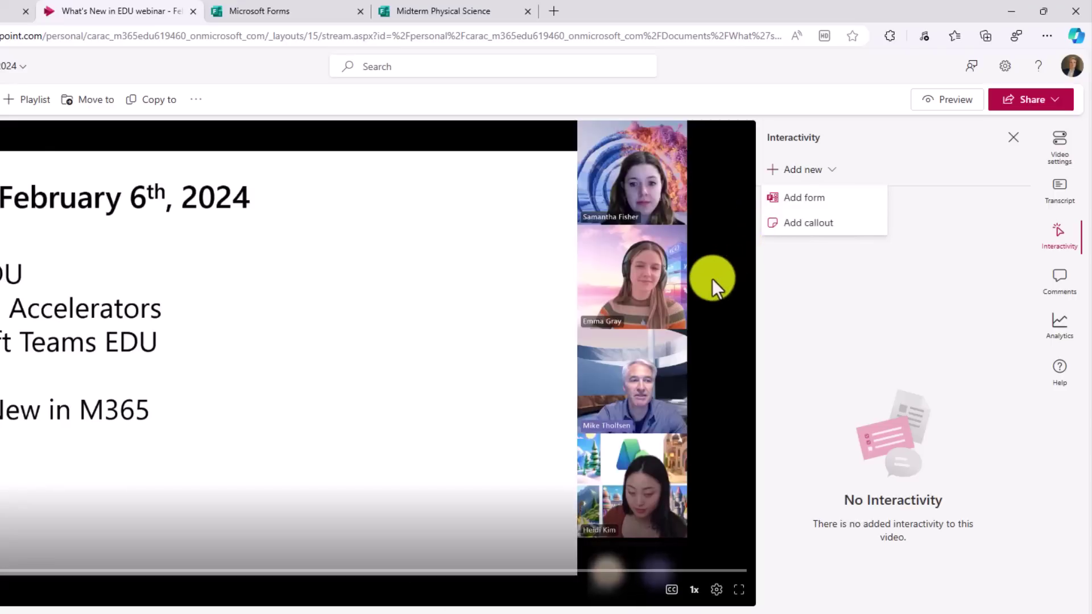
Step: Add the Responsible AI Principles form by its pasted link as Form 1, starting at 1:58
left_click(818, 202)
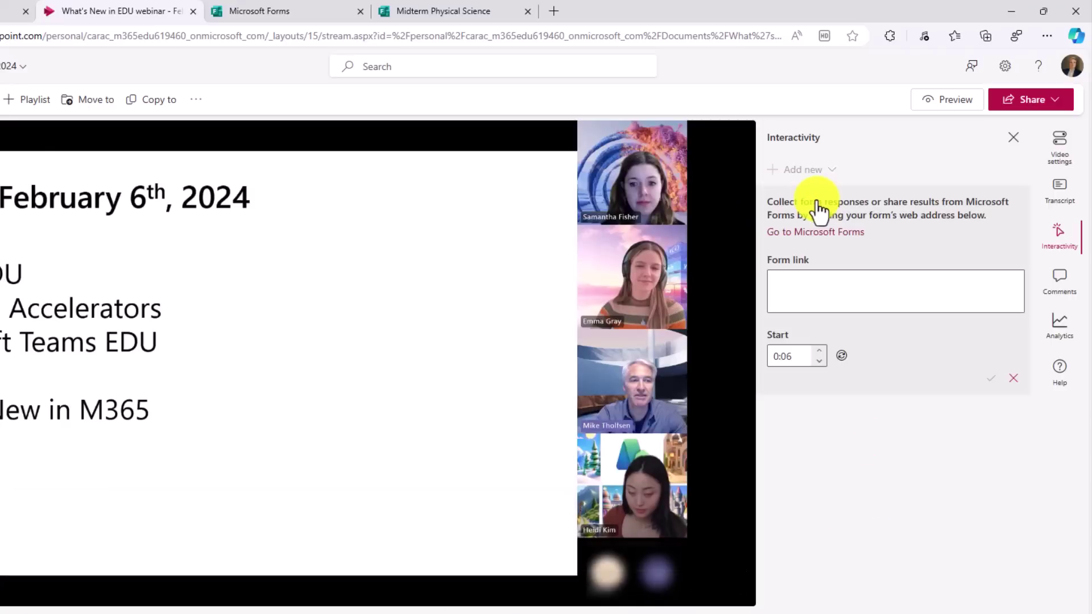
left_click(844, 284)
type("https://forms.office.com/r/4mcDVM3e8z")
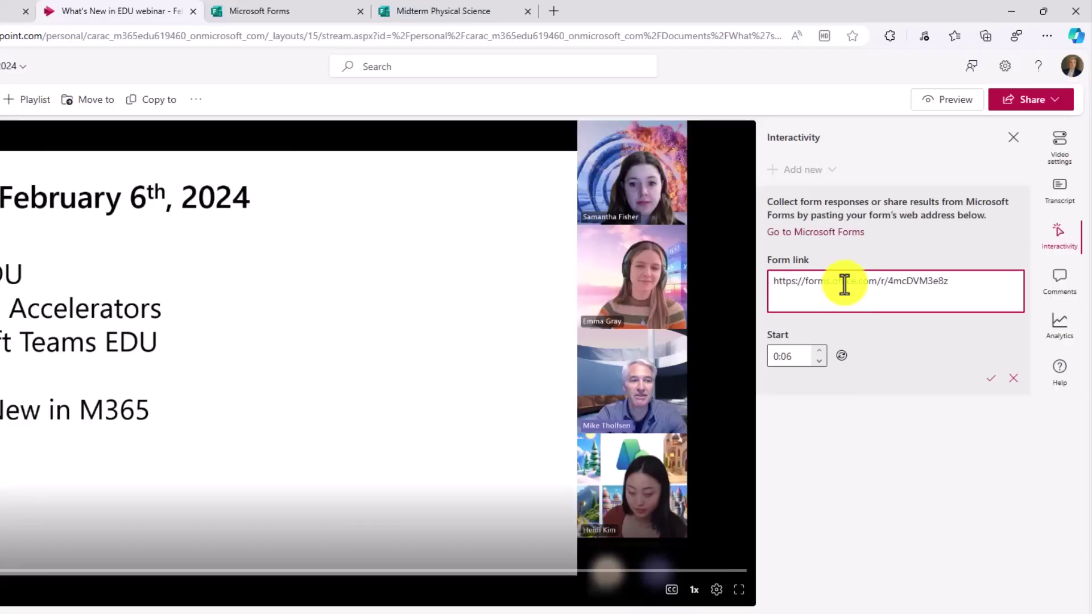
left_click_drag(800, 357, 770, 357)
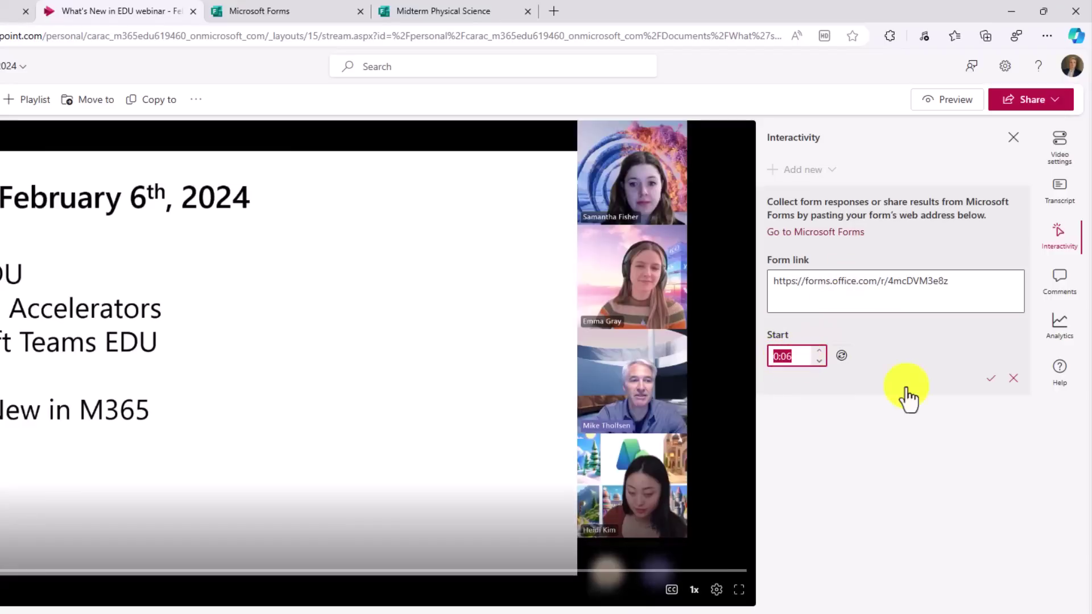
type("1:58")
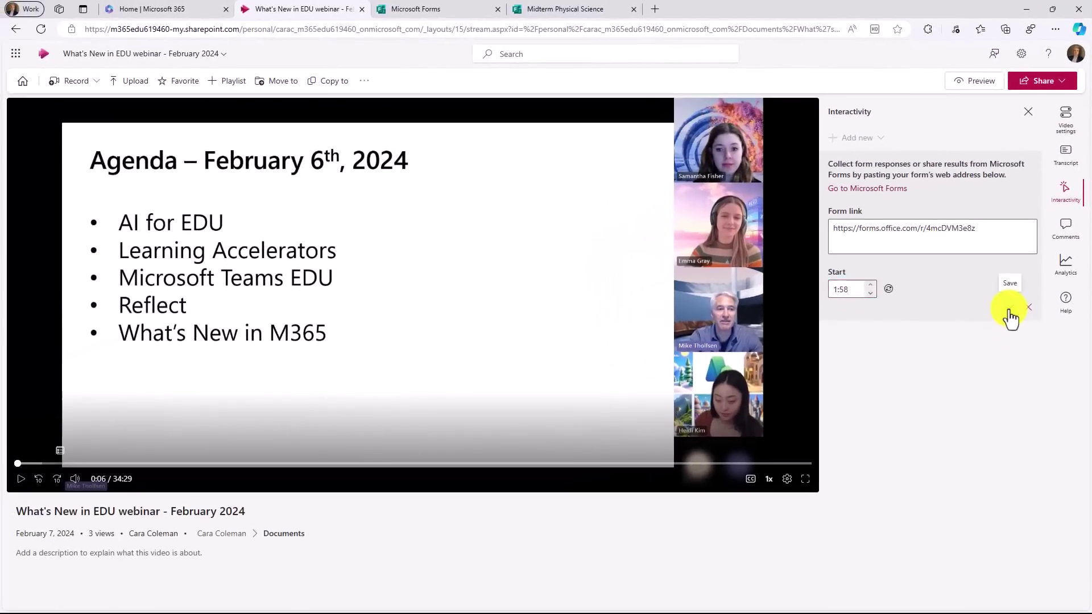
left_click(1010, 314)
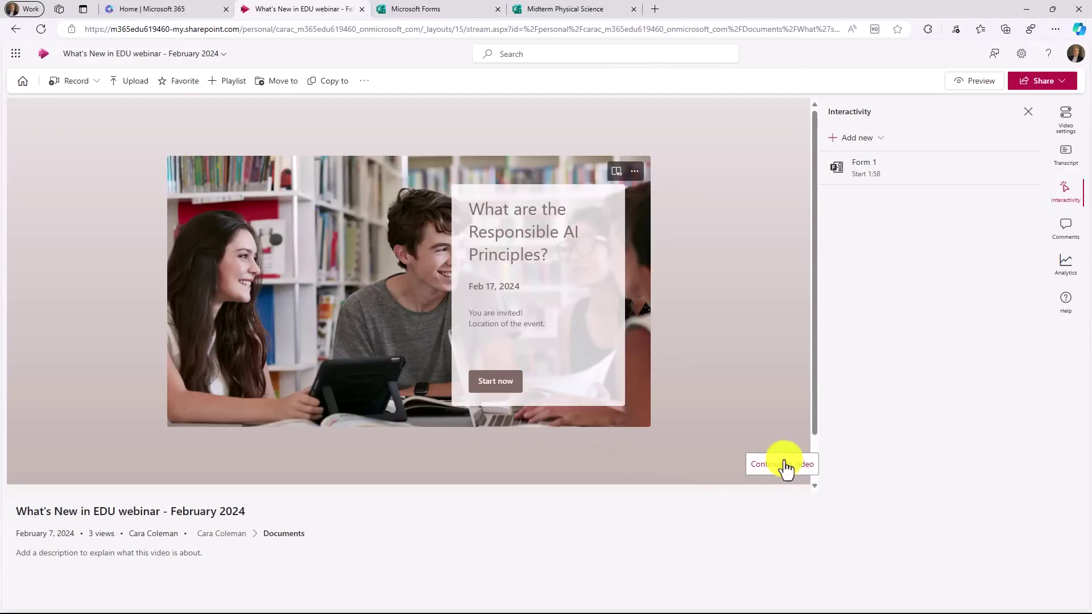
Step: Close the form card, then rewind the webinar to 1:54 and play it
left_click(790, 466)
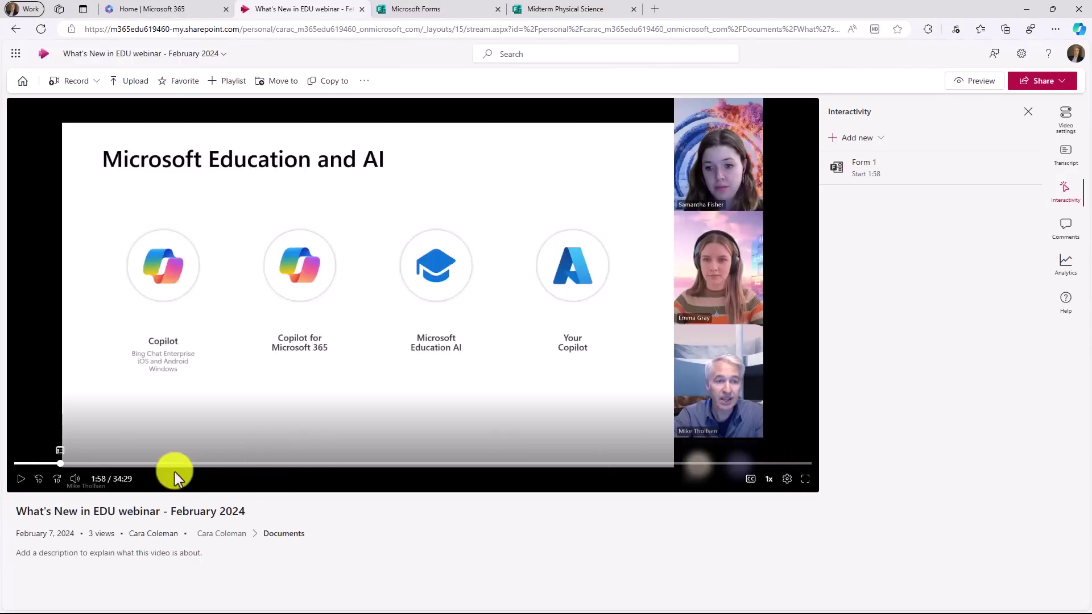
left_click(58, 464)
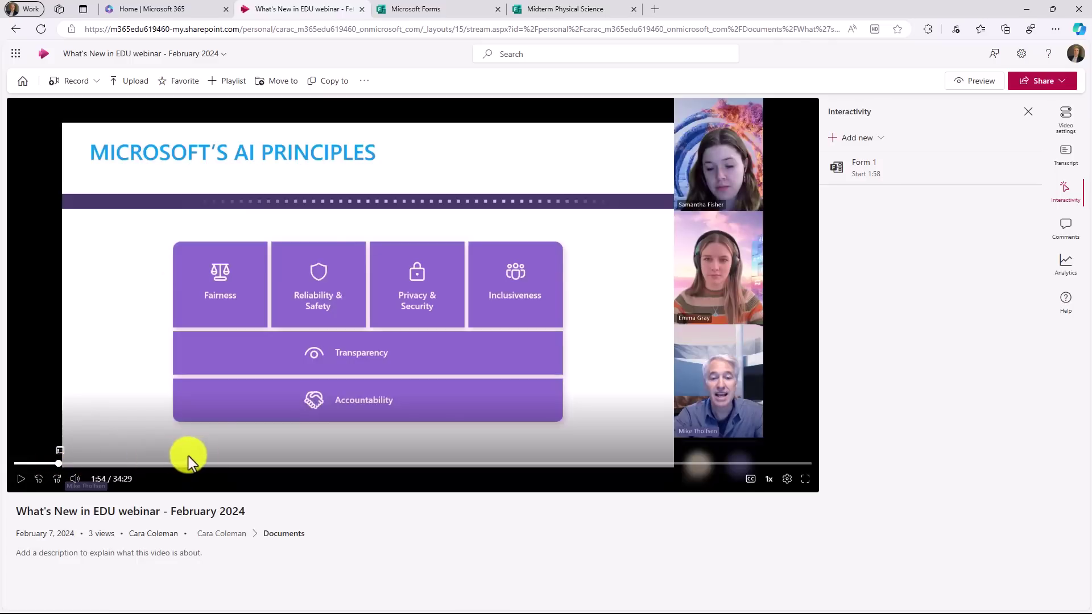
left_click(20, 481)
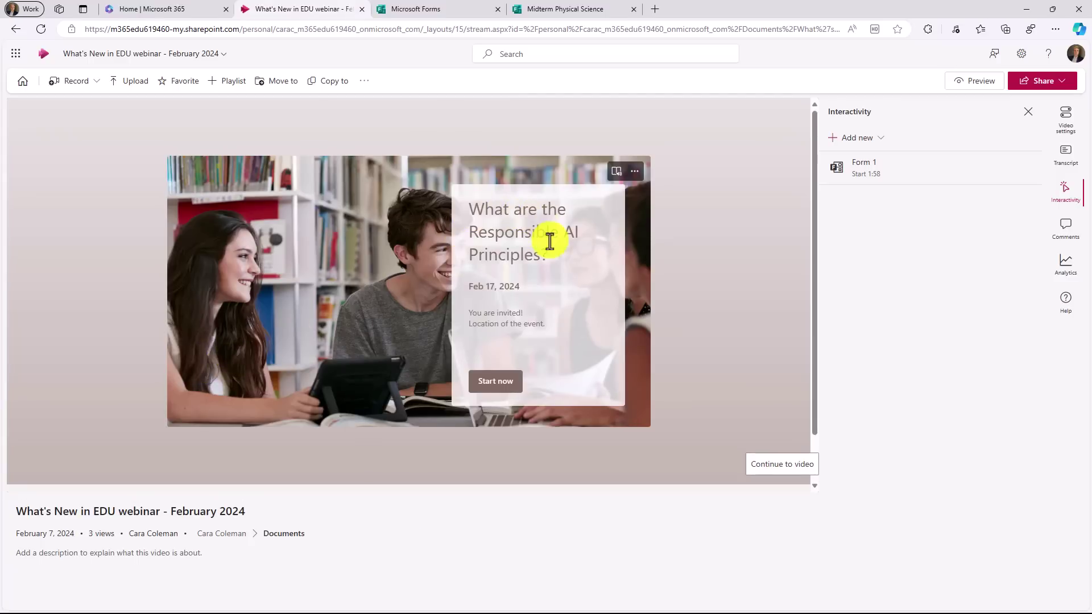
Step: Answer the embedded form with Transparency, submit it, and resume the video
left_click(495, 383)
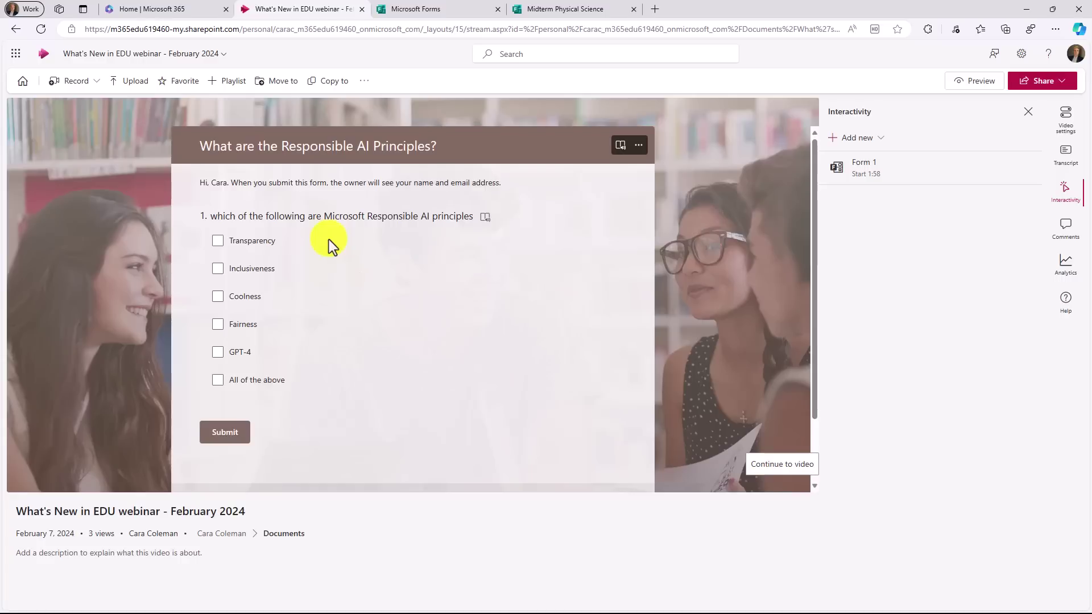
left_click(218, 243)
left_click(231, 437)
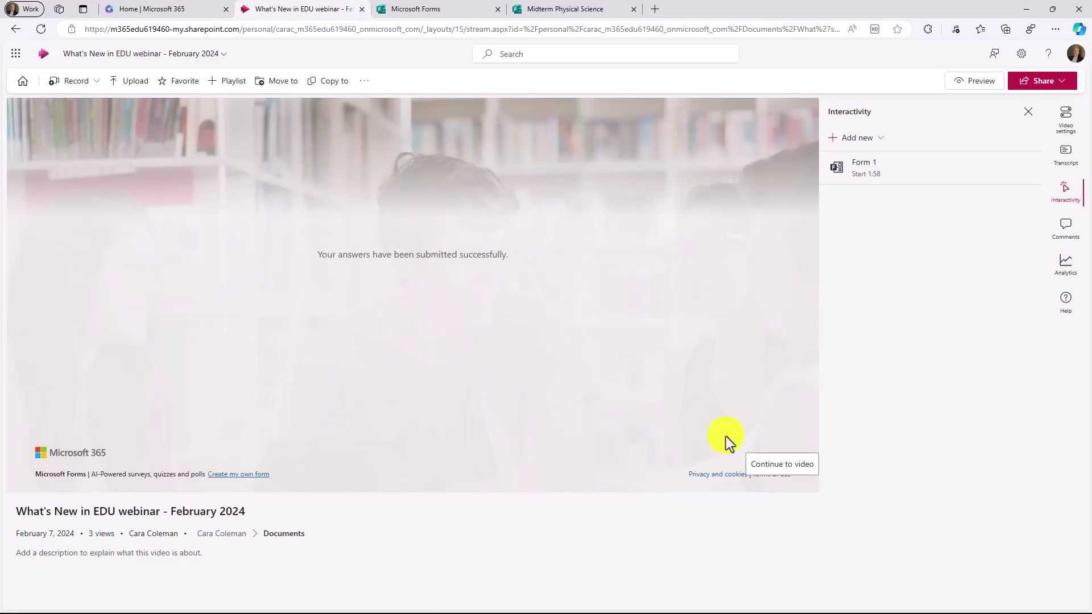
left_click(800, 465)
left_click(21, 479)
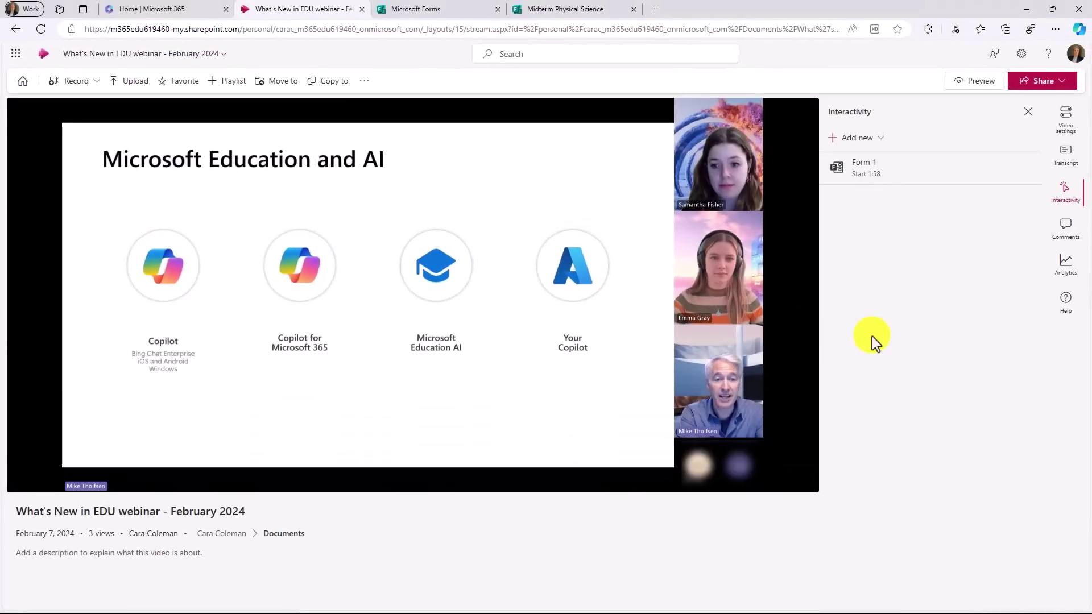
Step: Add a purple text callout reading 'Pay attention to what Mike is saying here!', resized to wrap
left_click(859, 139)
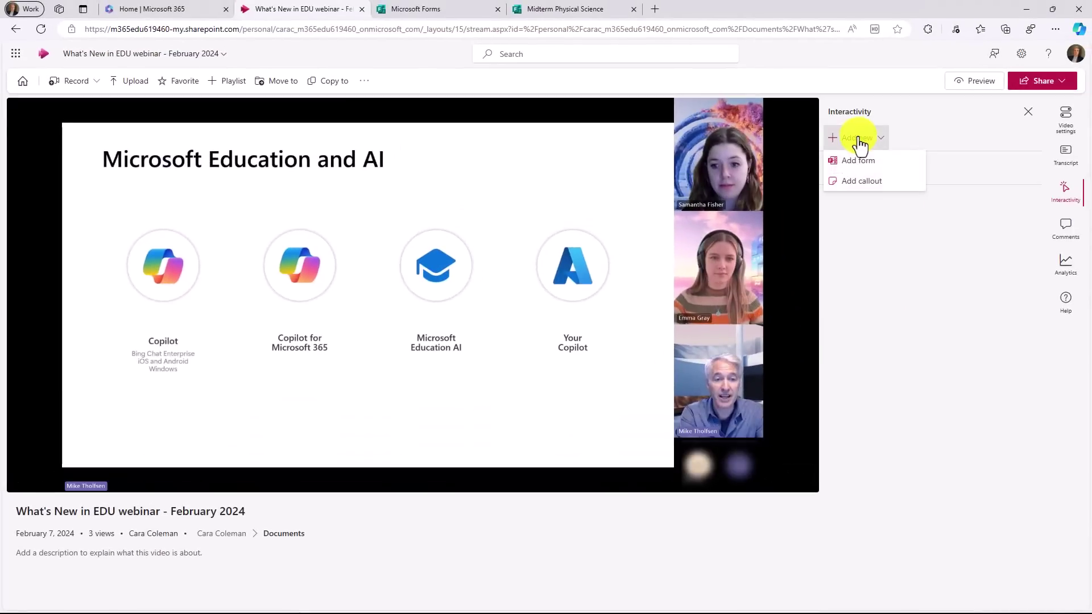
left_click(859, 182)
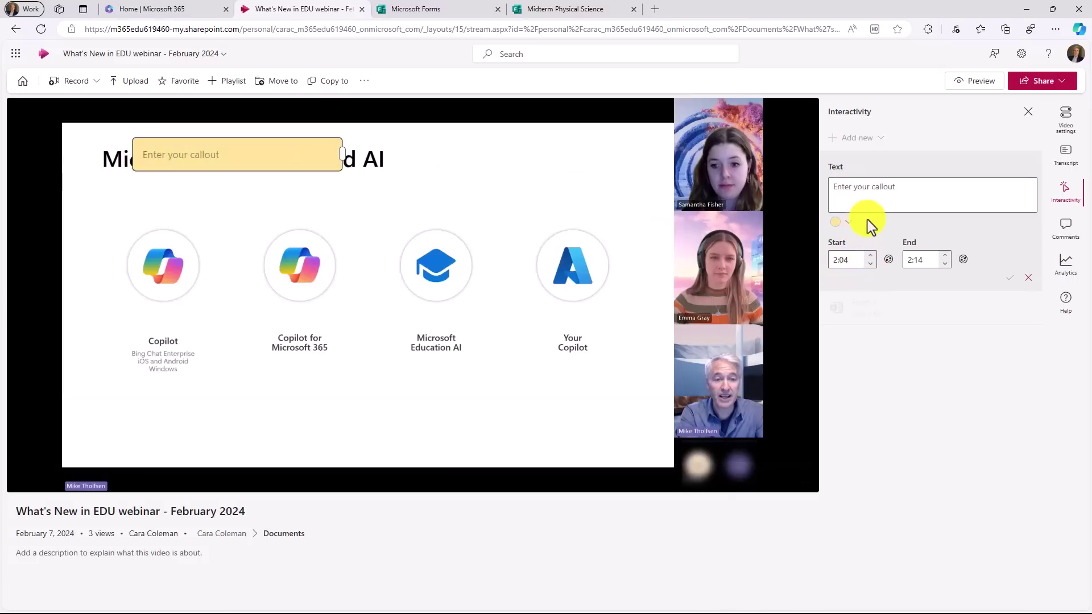
left_click(847, 223)
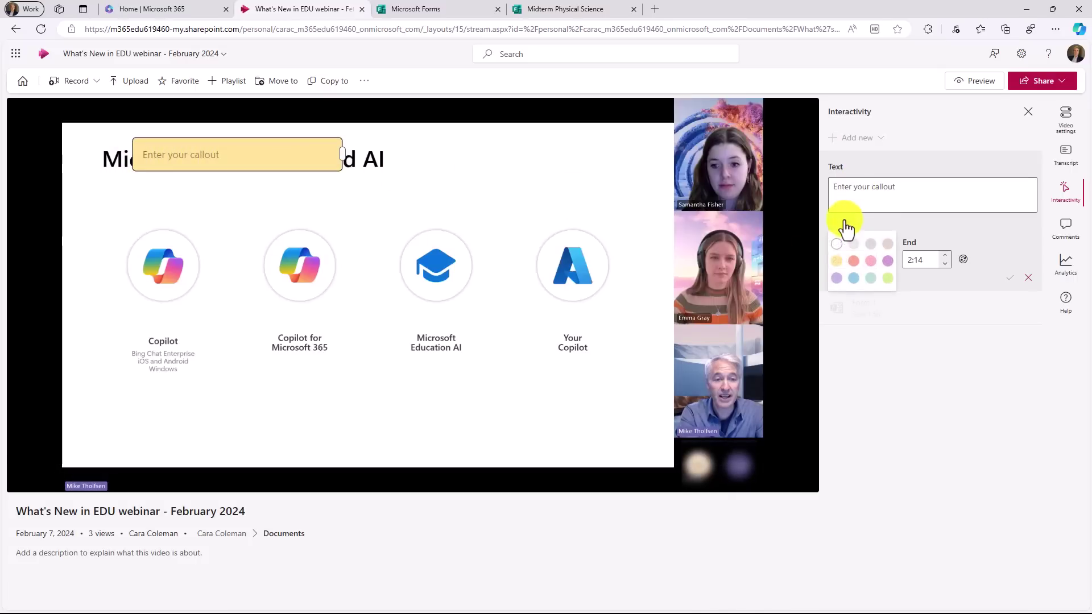
left_click(889, 262)
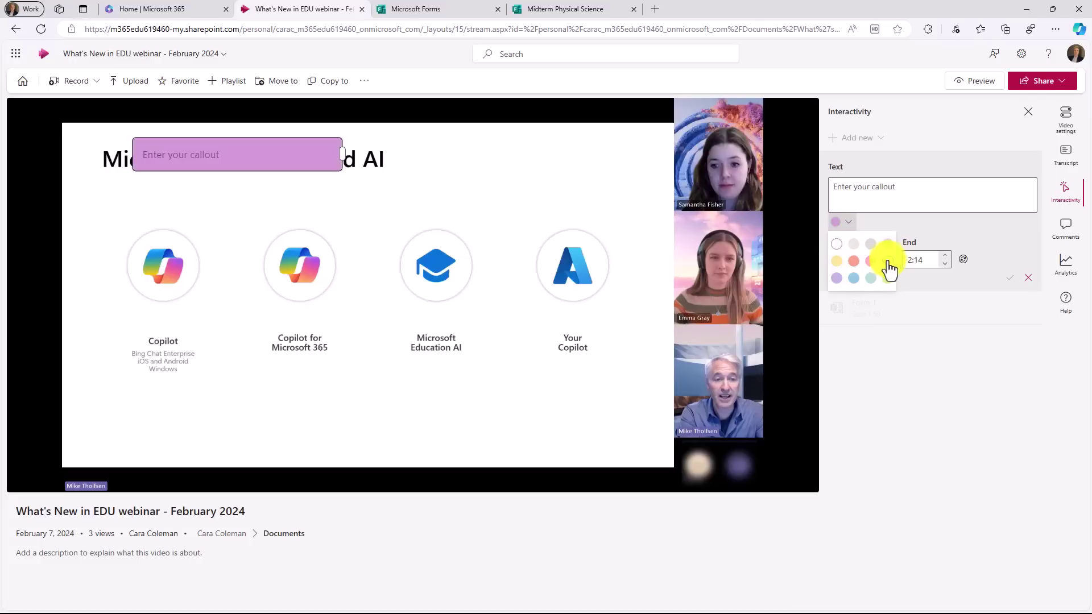
left_click(869, 195)
type("Pay attention to what Mike is saying here!")
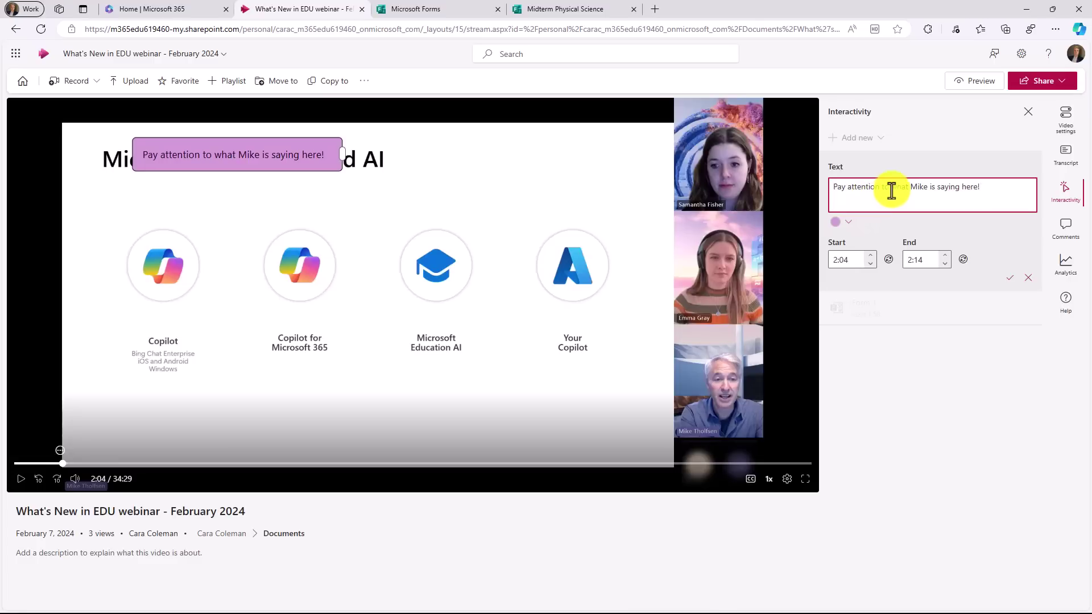
left_click_drag(341, 155, 708, 319)
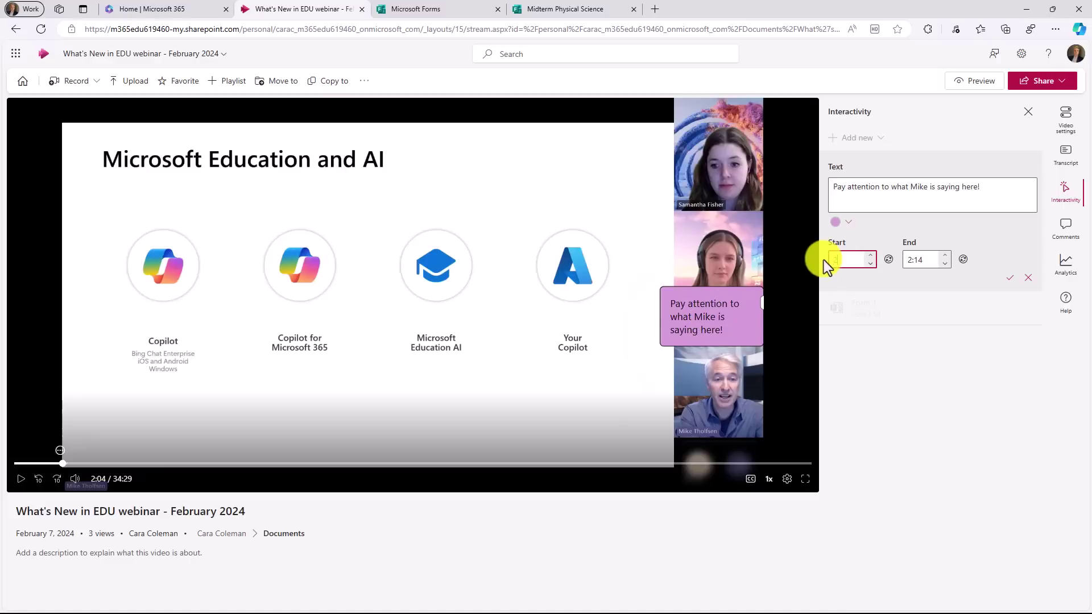
Step: Set the callout to show from 2:10 to 2:20 and save it
type(":10")
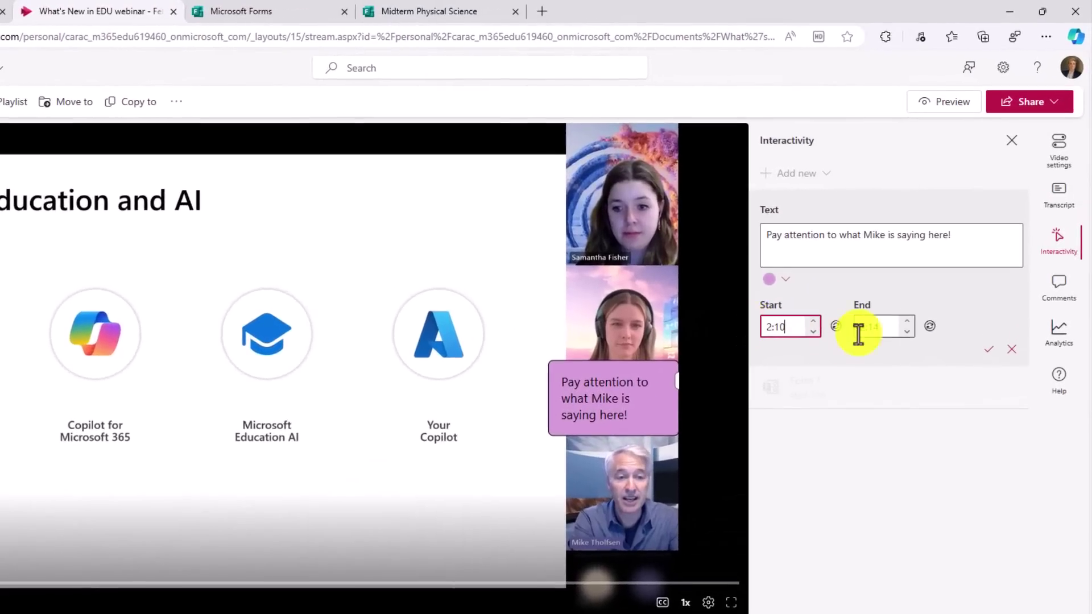
left_click(879, 327)
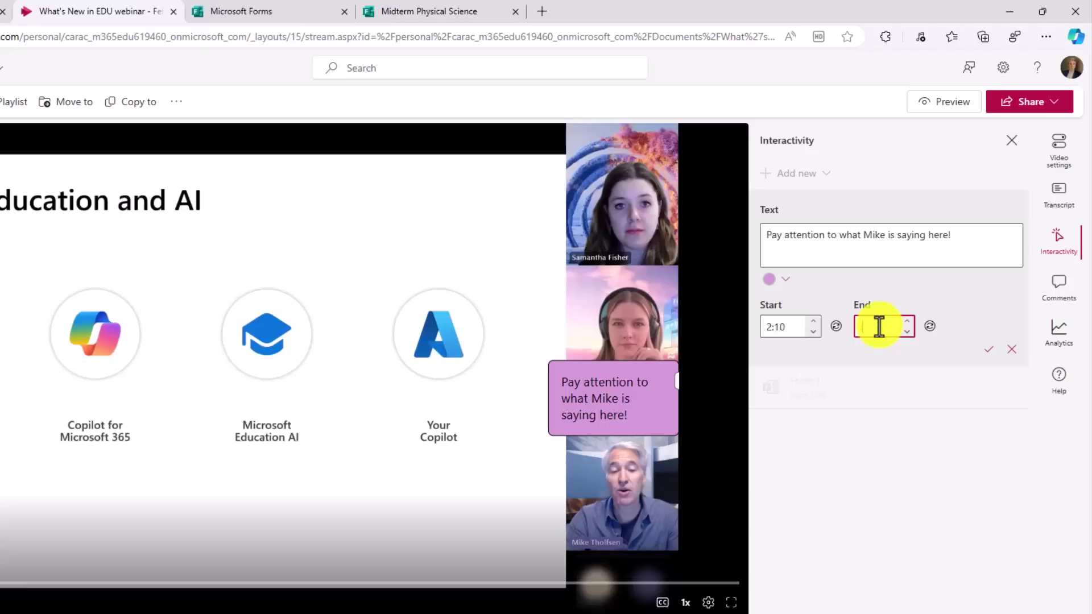
type(":20")
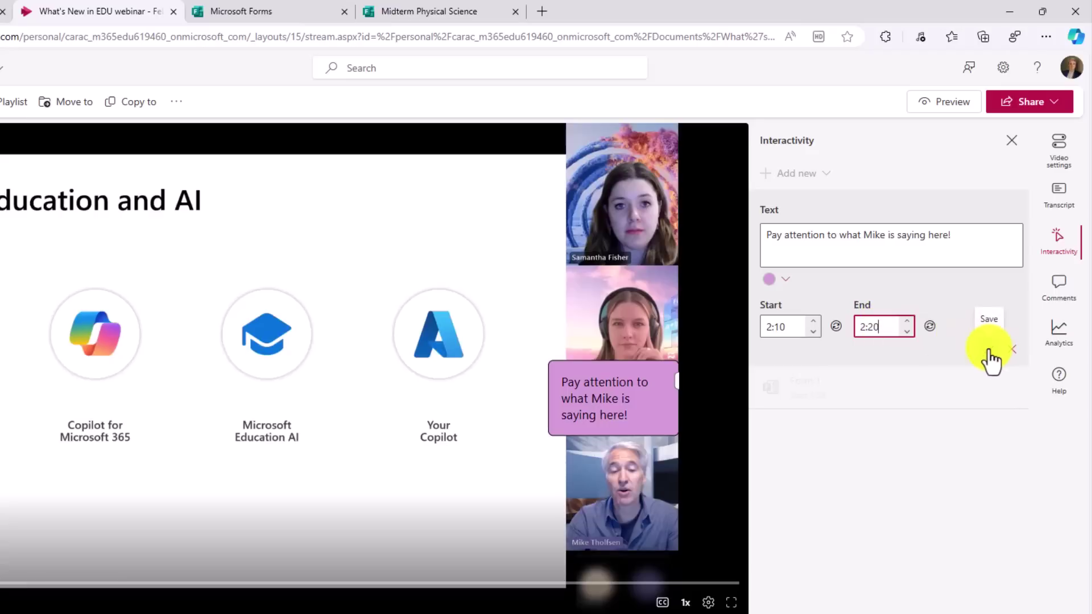
left_click(989, 351)
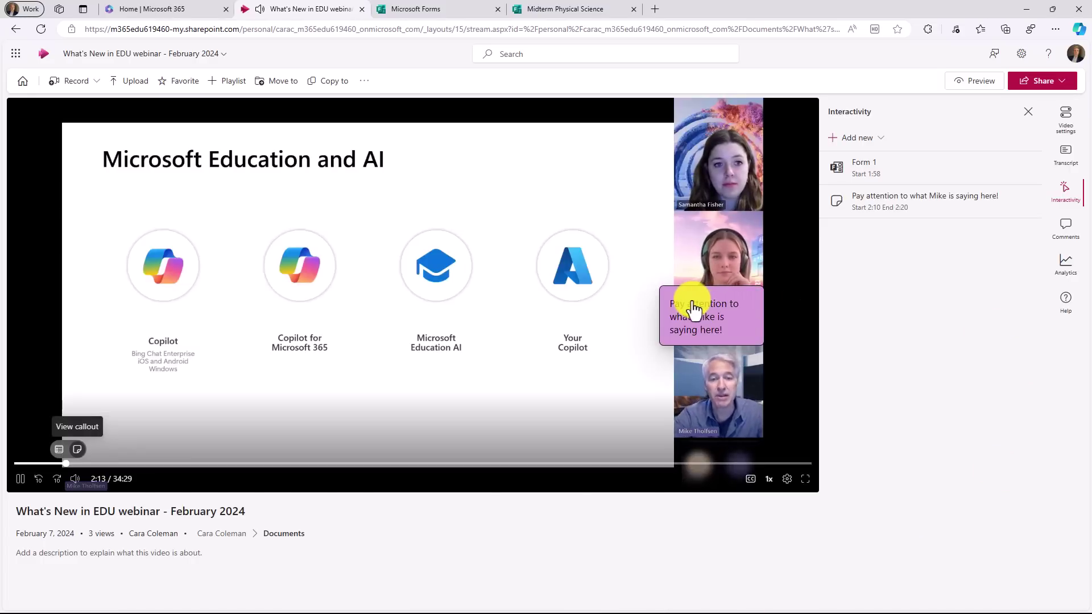
Step: Pause the webinar at about 2:13 while the new callout is showing
left_click(21, 483)
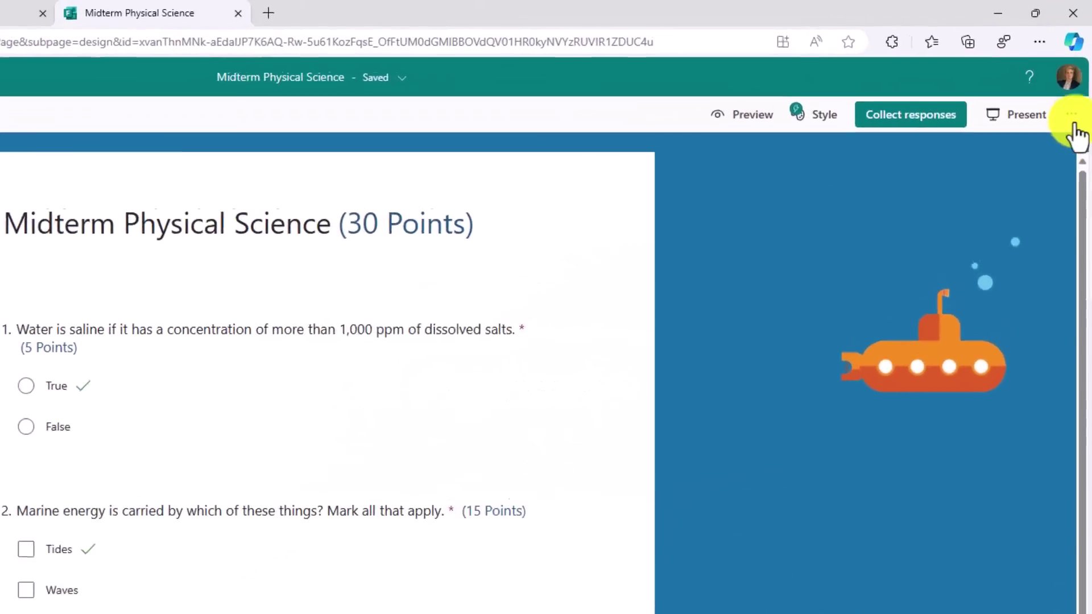
Step: Switch on Practice mode under Option for quiz in the Midterm Physical Science quiz settings
left_click(1078, 79)
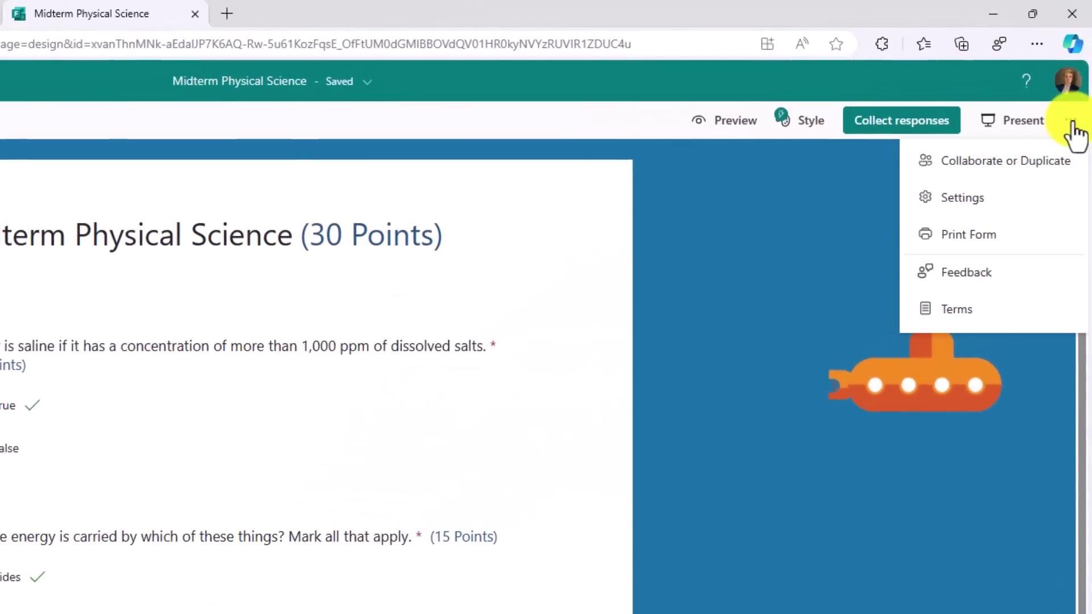
left_click(964, 197)
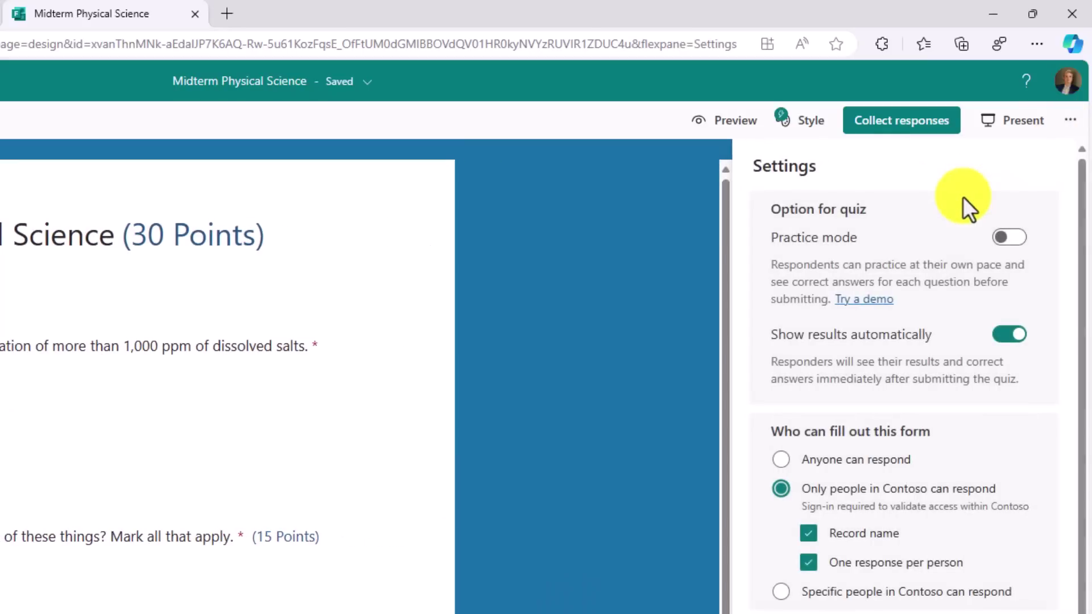
left_click(1011, 238)
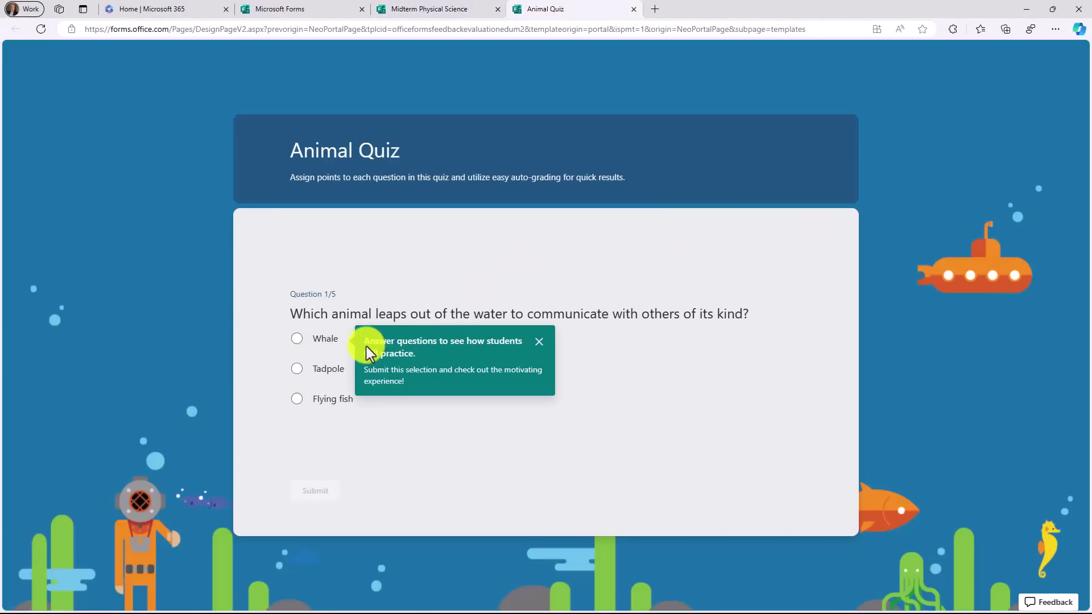
Step: Answer Whale to the first Animal Quiz practice question and move on
left_click(538, 342)
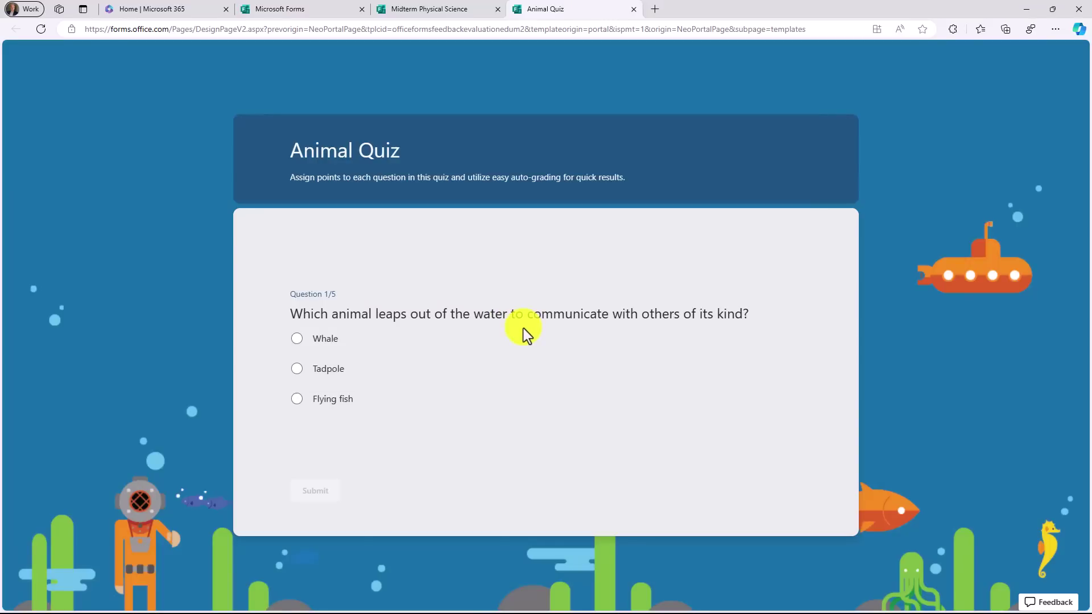
left_click(297, 341)
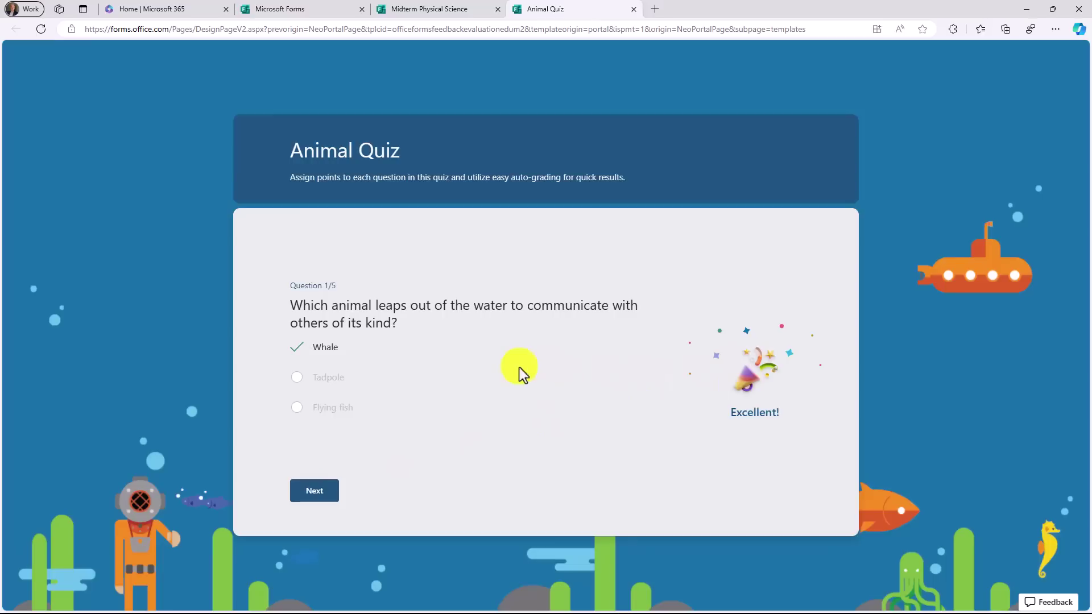
left_click(314, 494)
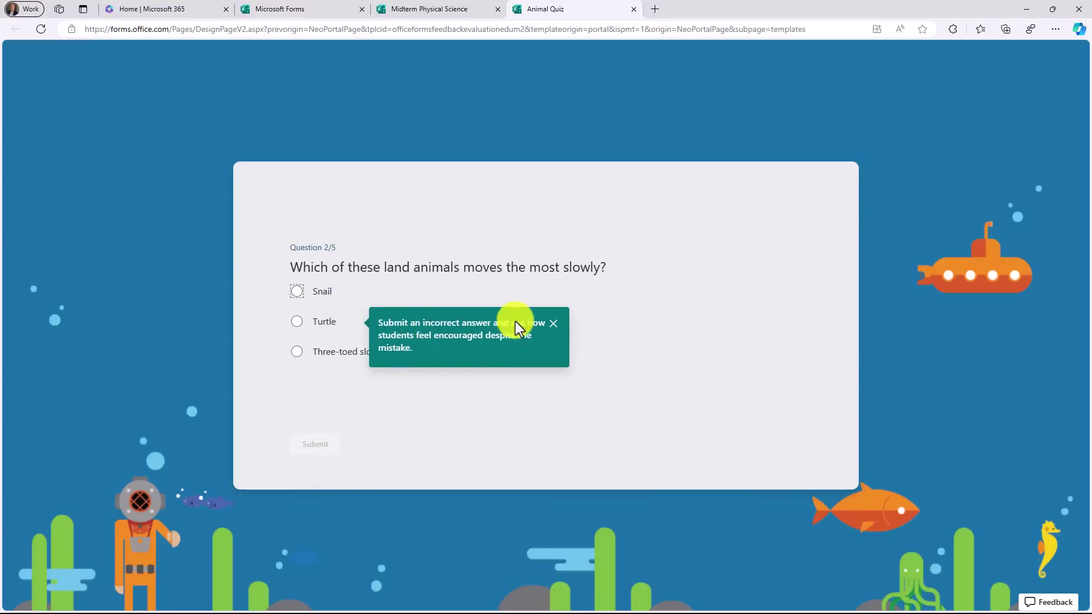
Step: Submit Turtle on question 2, then retry with Snail before moving to question 3
left_click(552, 323)
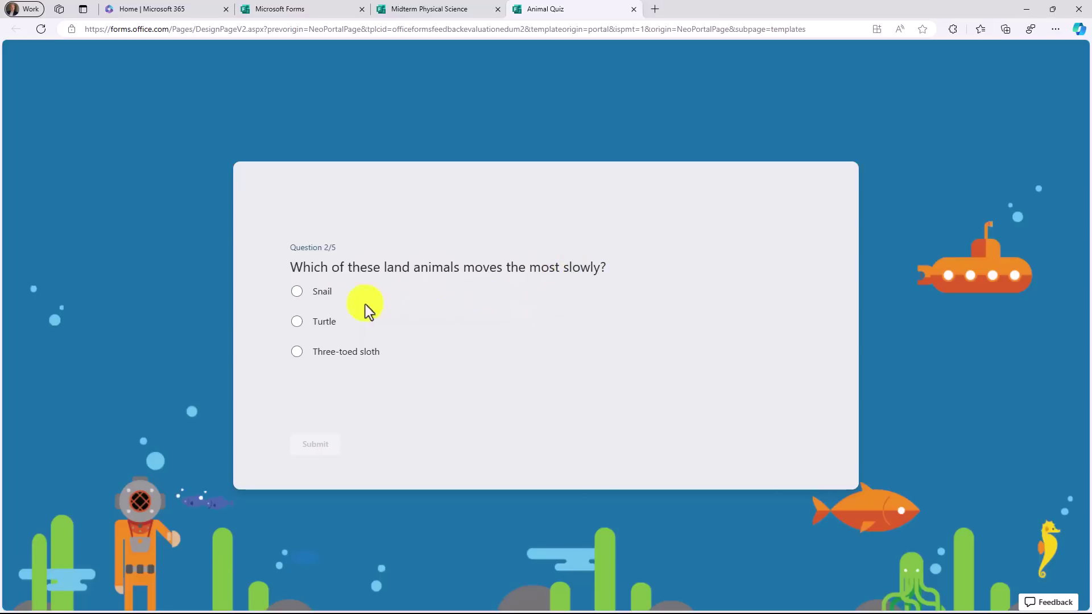
left_click(298, 322)
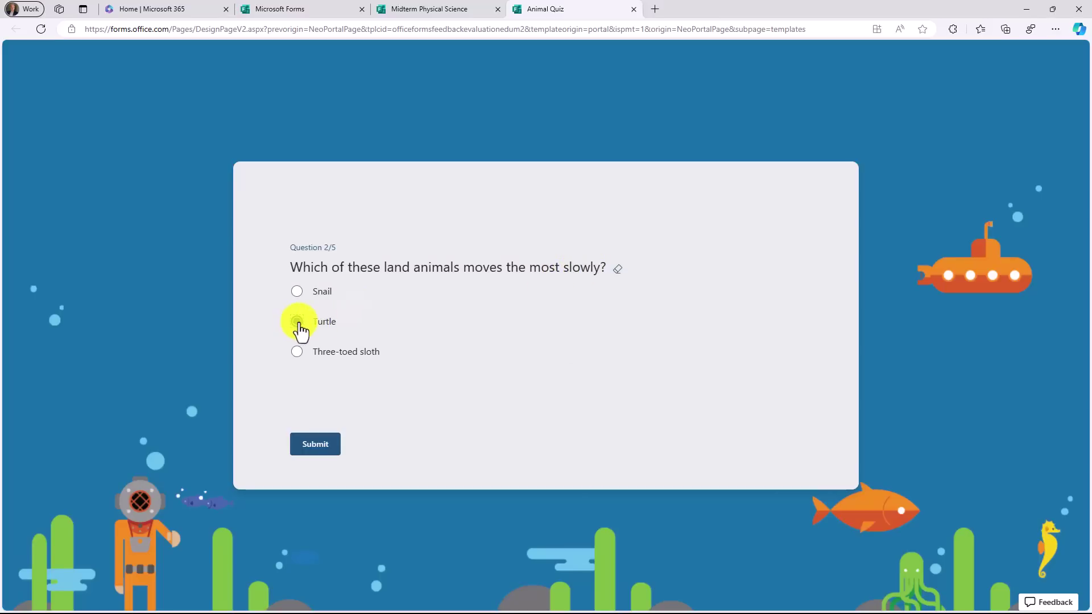
left_click(319, 448)
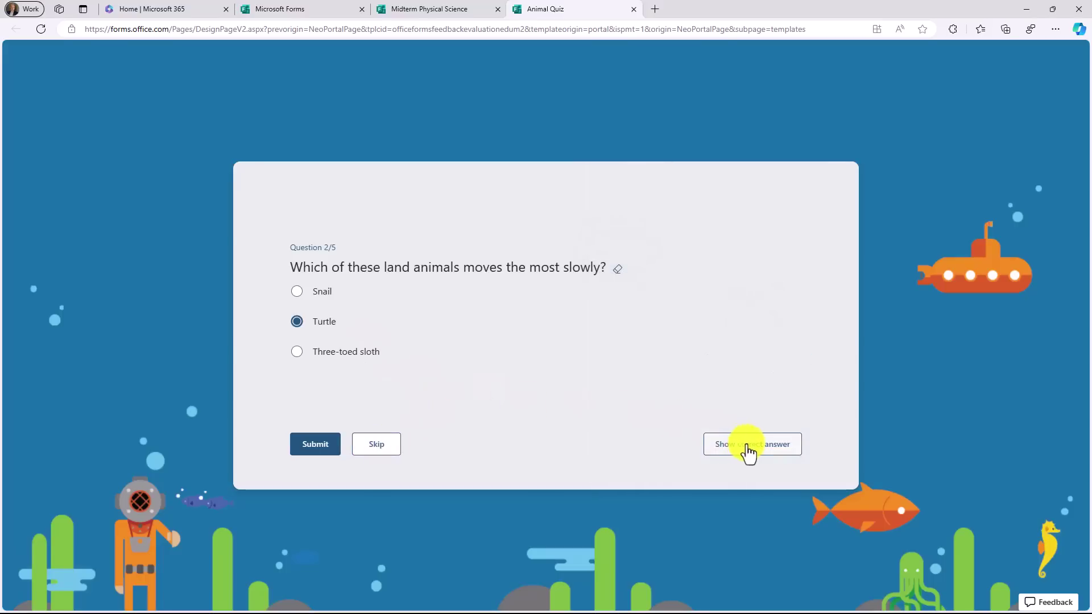
left_click(298, 293)
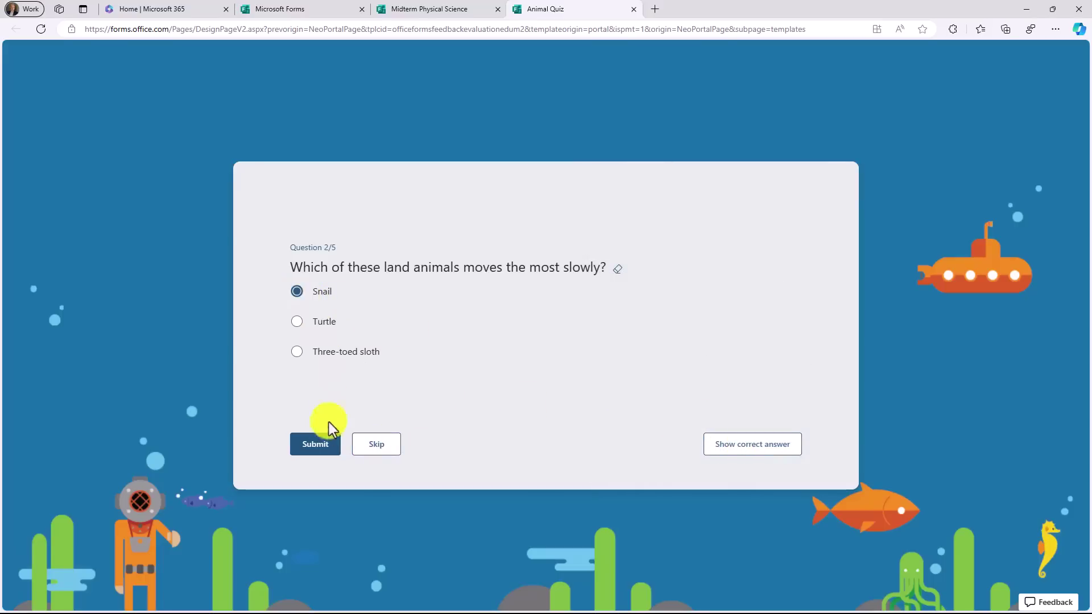
left_click(316, 444)
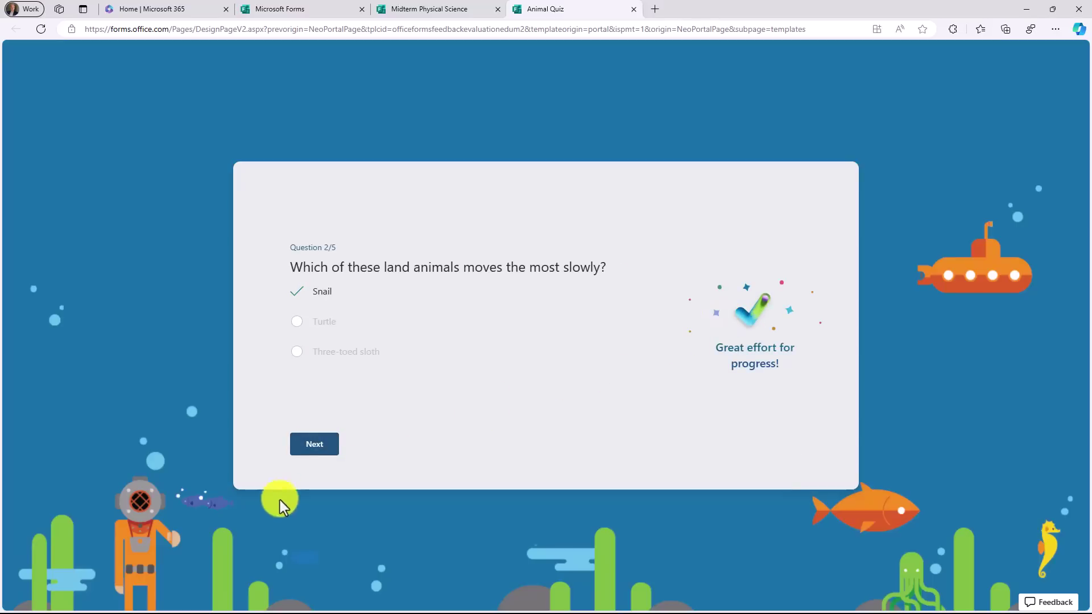
left_click(321, 446)
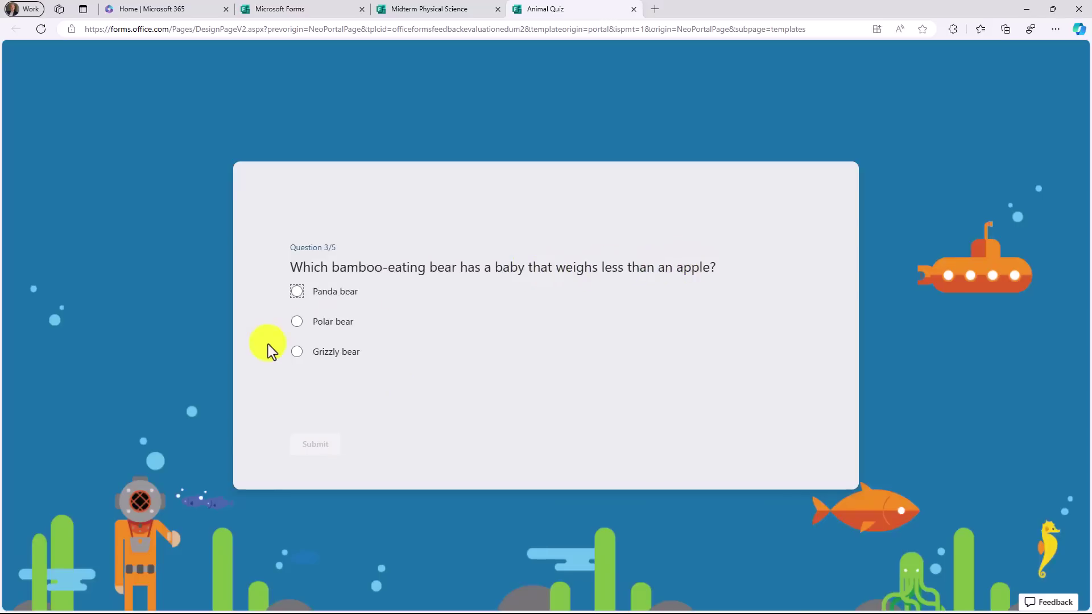
Step: Submit Polar bear on question 3 and reveal the correct answer, Panda bear
left_click(297, 322)
left_click(317, 445)
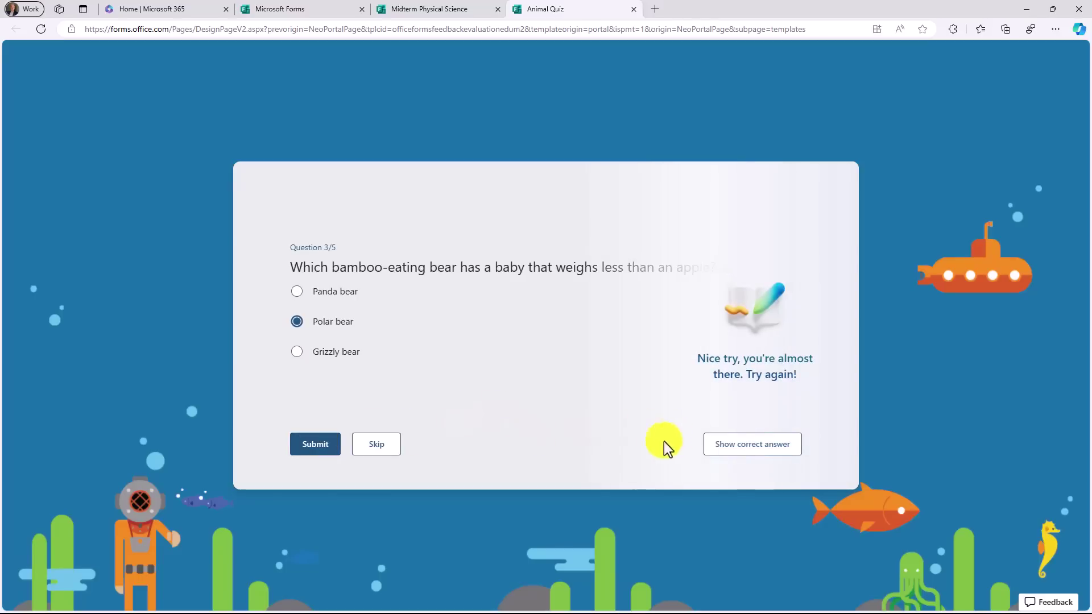
left_click(748, 445)
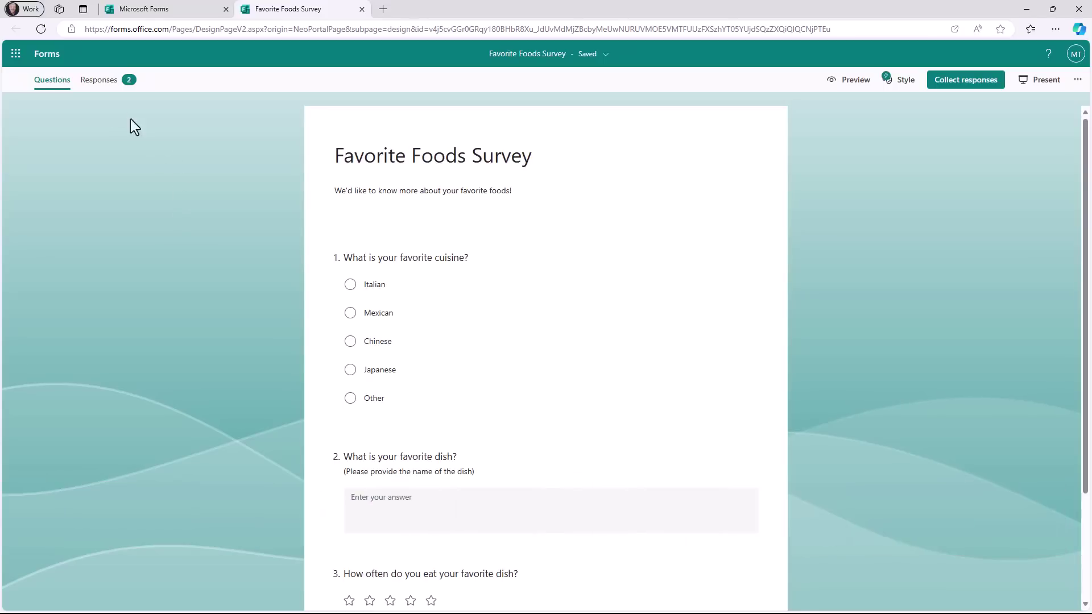
Step: Check the Favorite Foods Survey Responses summary and open its results in Excel for the web
left_click(99, 86)
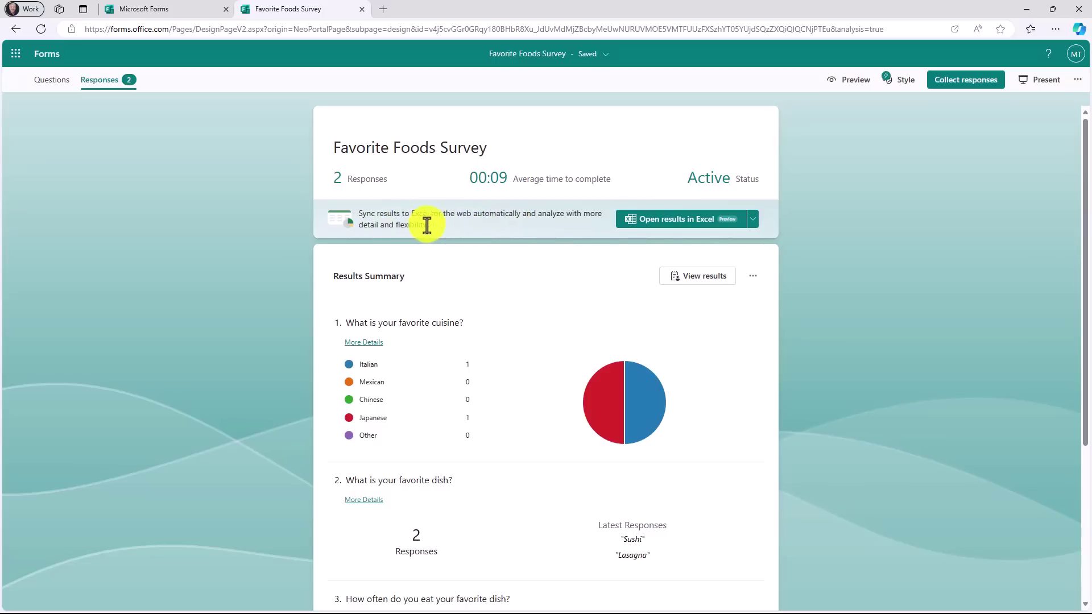
left_click(669, 223)
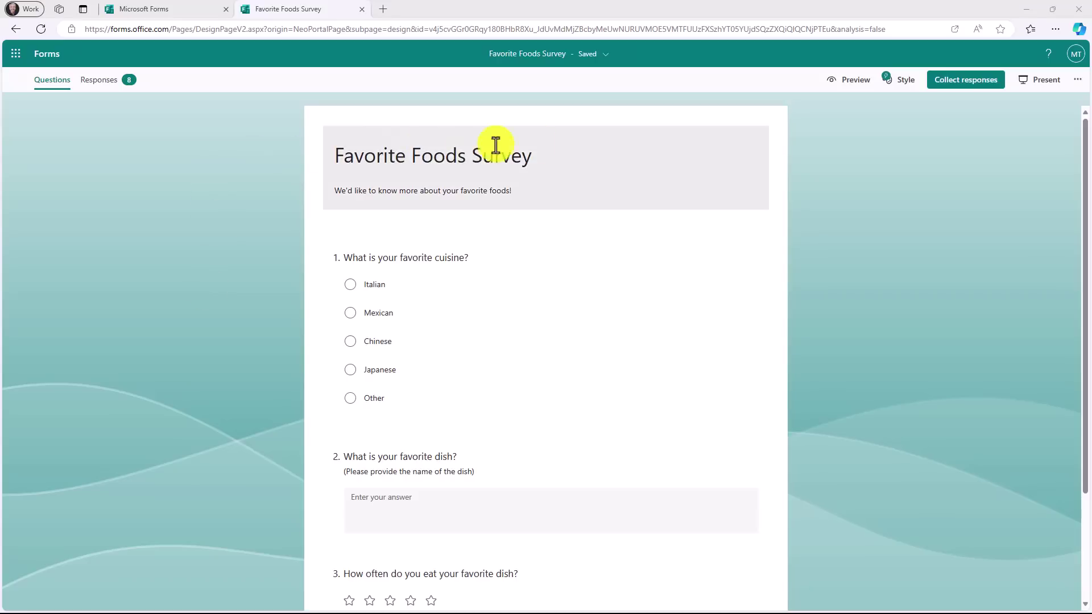
Step: Present the Favorite Foods Survey results live, toggling the QR panel and full screen, ending with the join link shown
left_click(1041, 86)
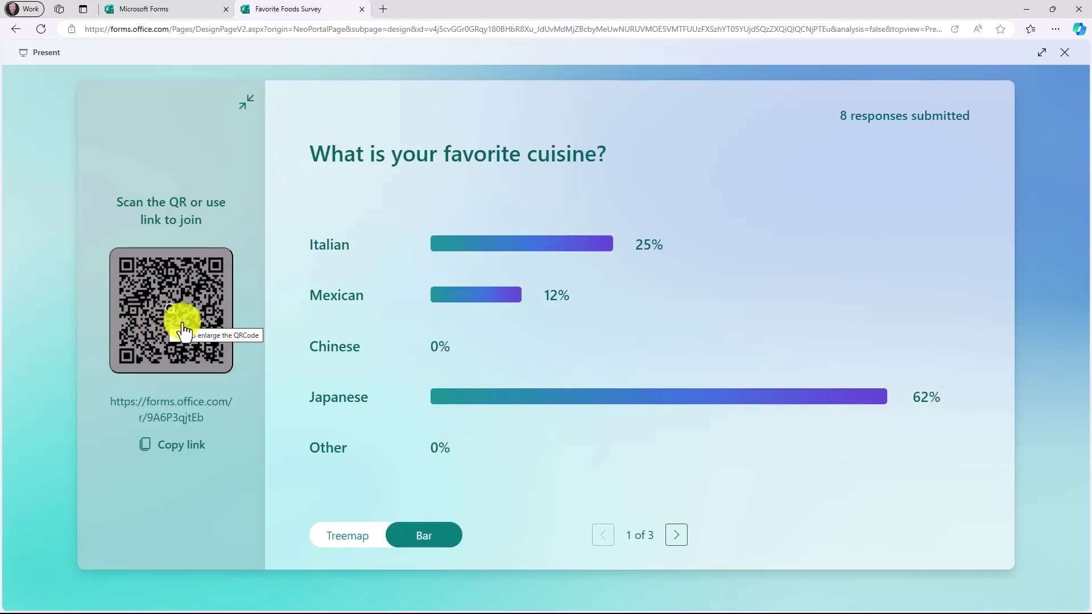
left_click(244, 105)
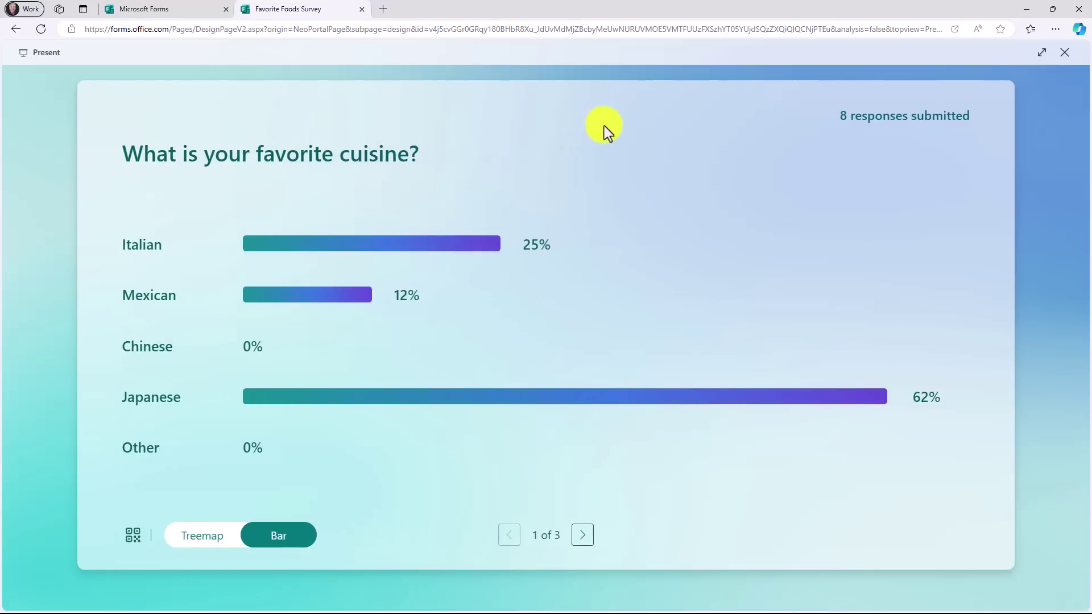
left_click(134, 540)
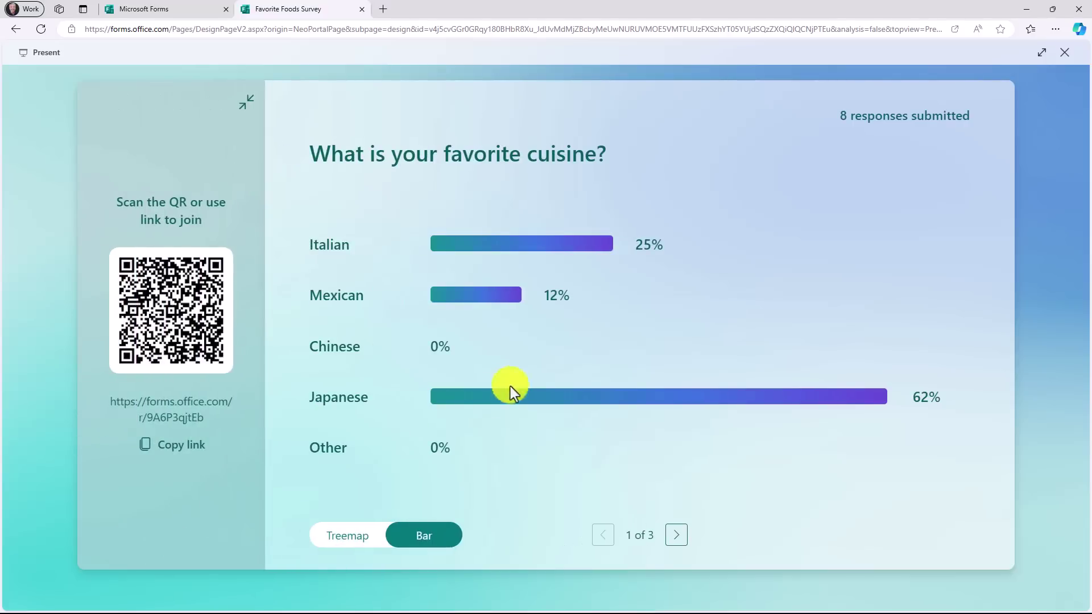
left_click(1046, 56)
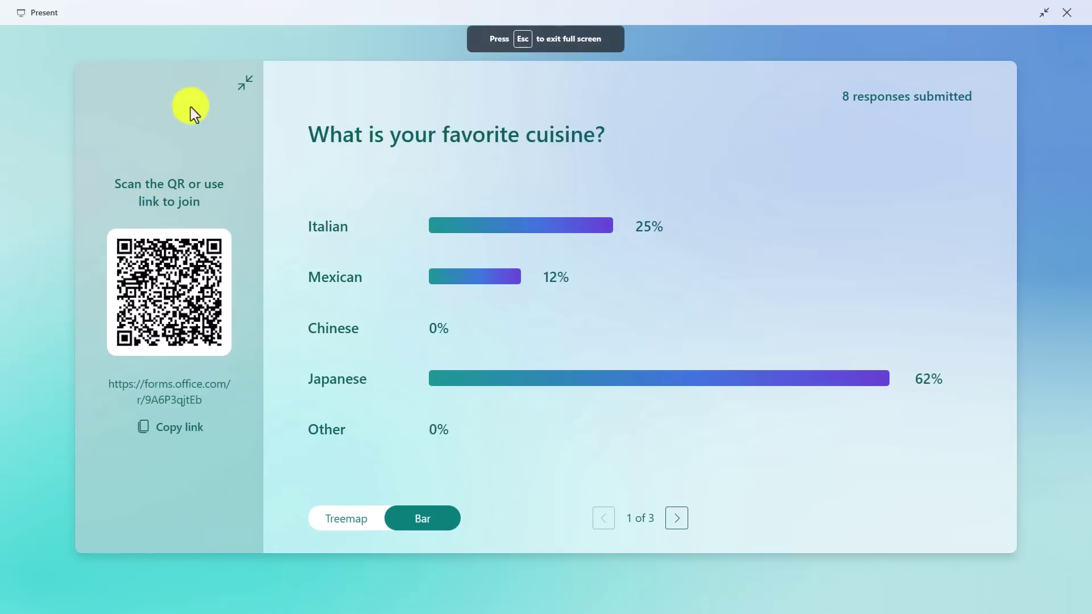
left_click(249, 87)
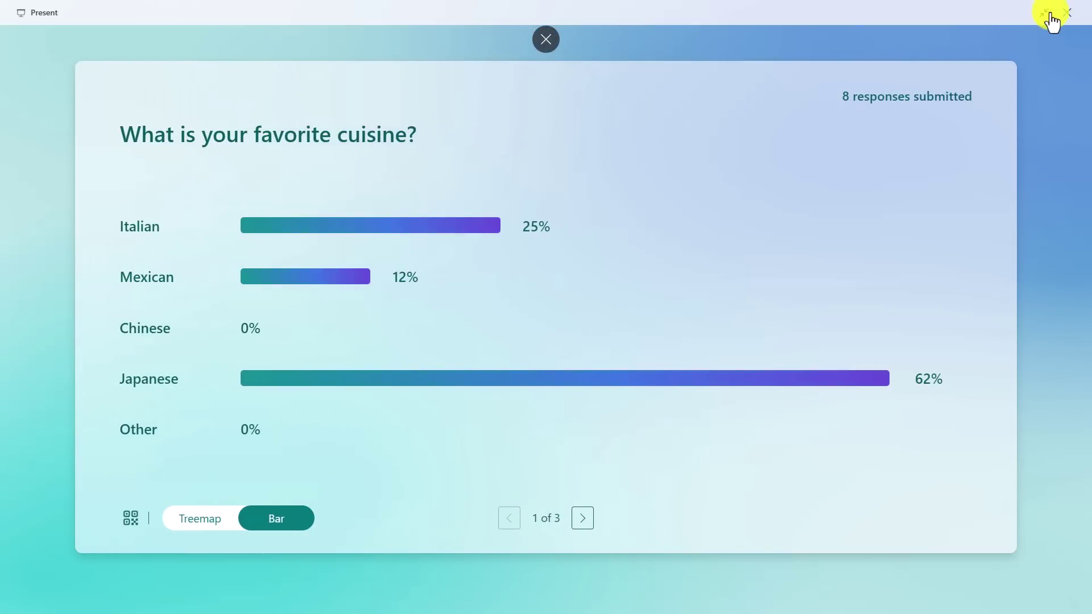
left_click(1052, 17)
left_click(131, 540)
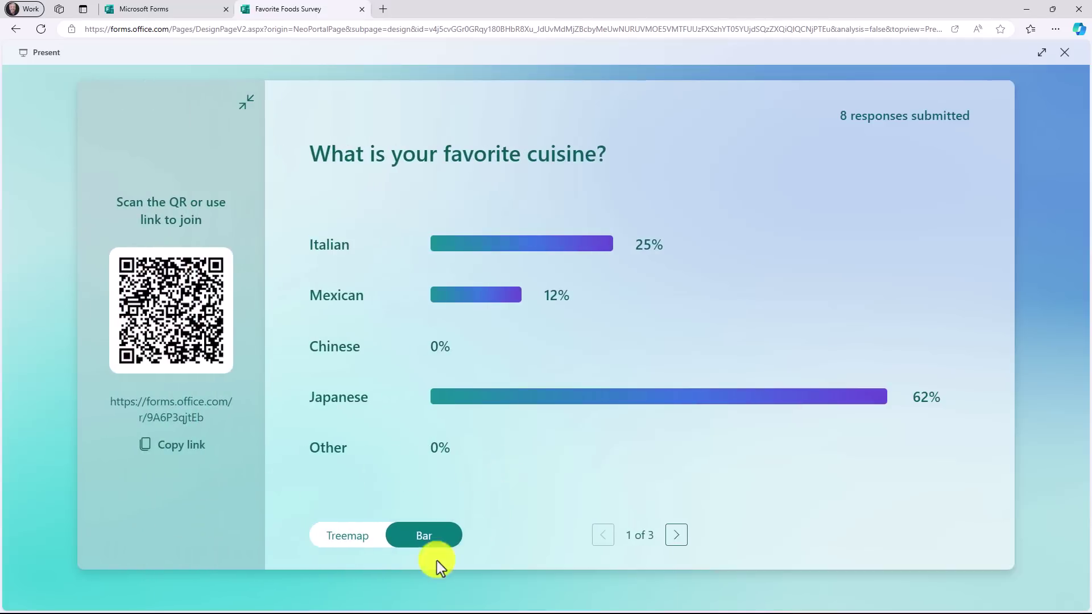
Step: Show the cuisine results as a treemap, then list all favorite-dish responses for question 2
left_click(349, 545)
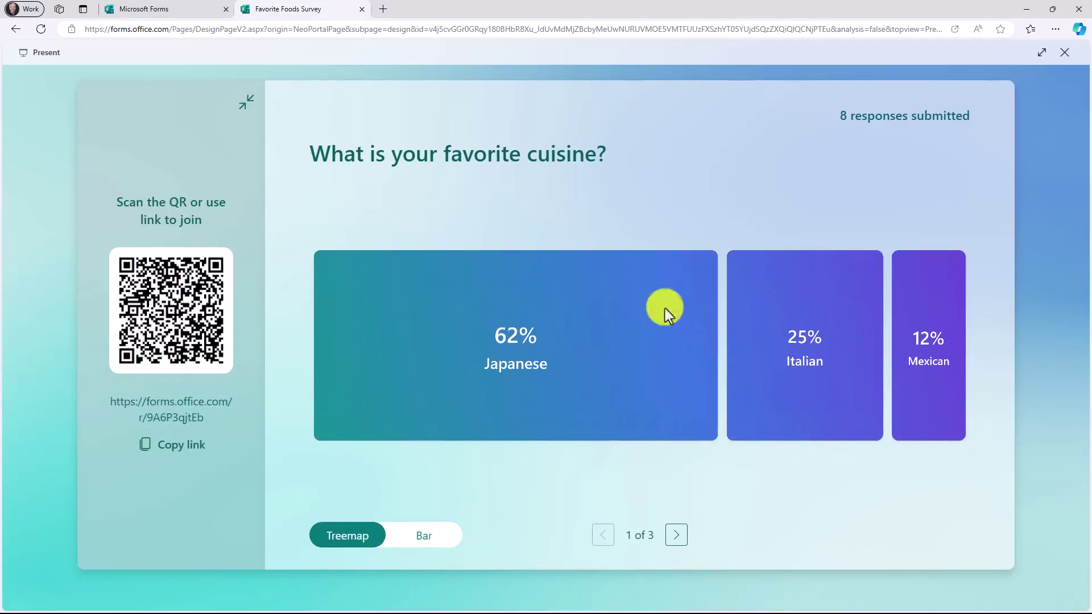
left_click(677, 536)
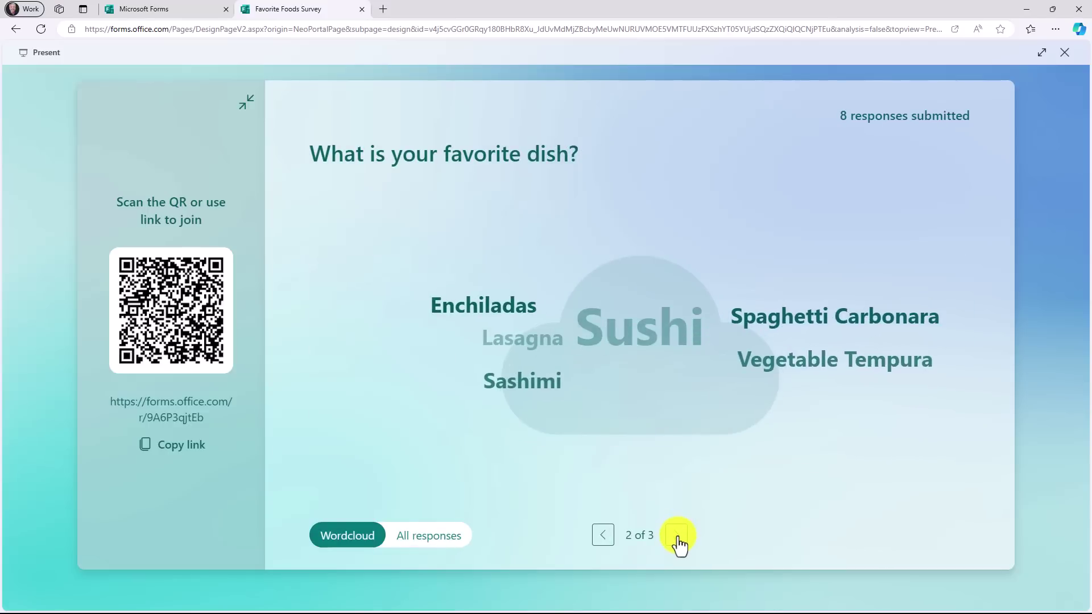
mouse_move(634, 326)
left_click(434, 537)
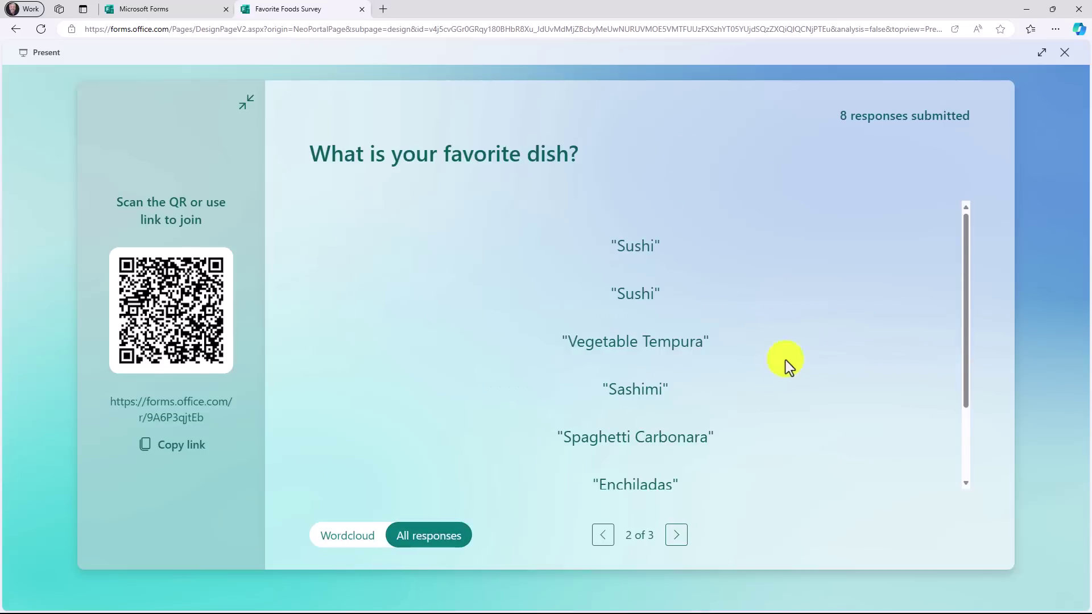
scroll(780, 370, "down", 2)
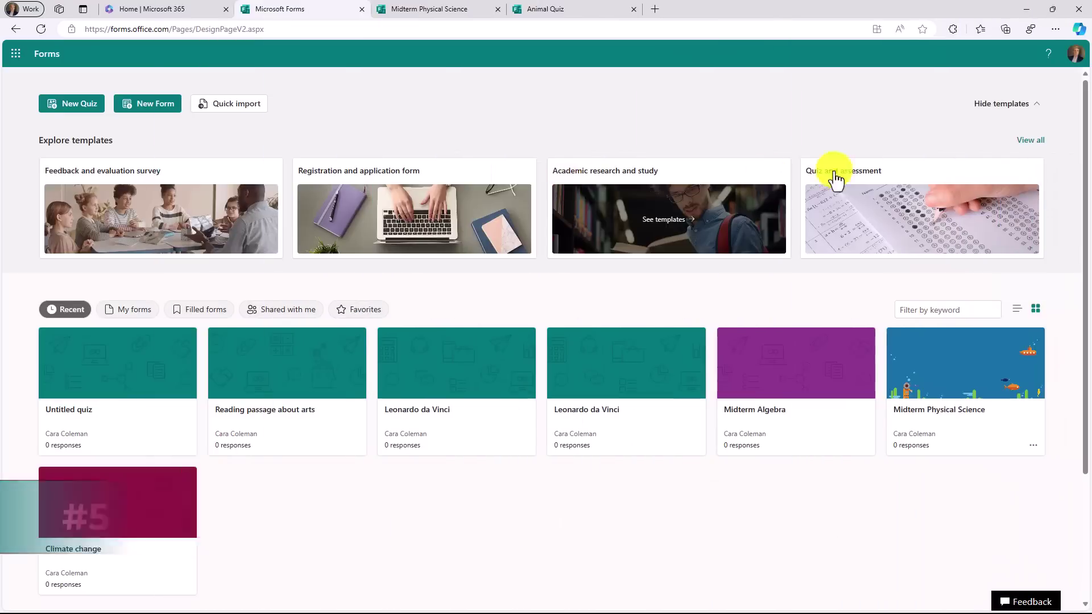
Step: Open Microsoft Store from Windows search with 'stor' and maximize its window
key("super")
type("store")
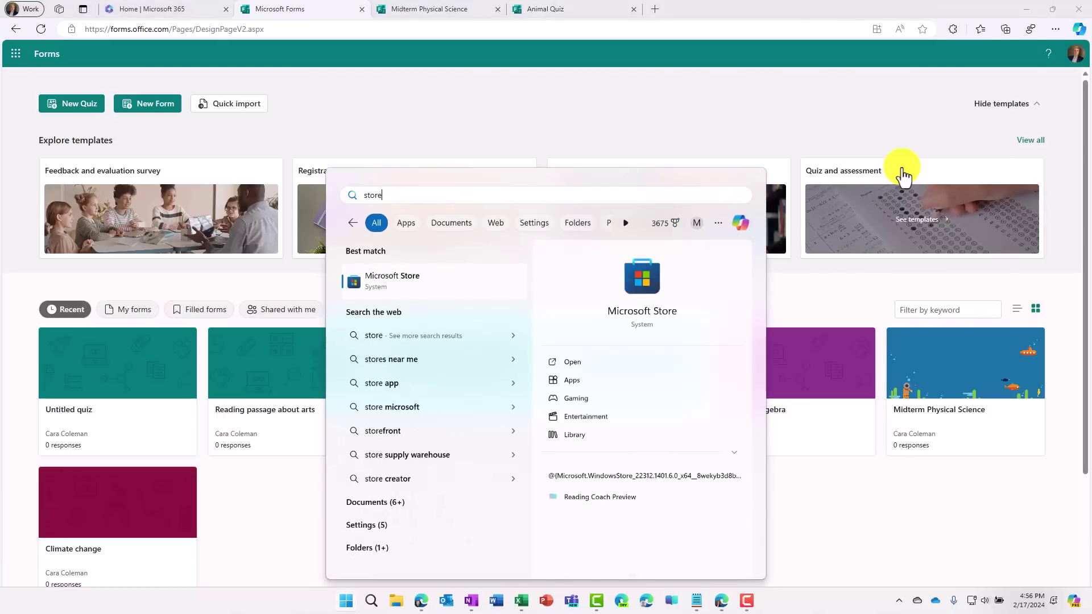
key("Return")
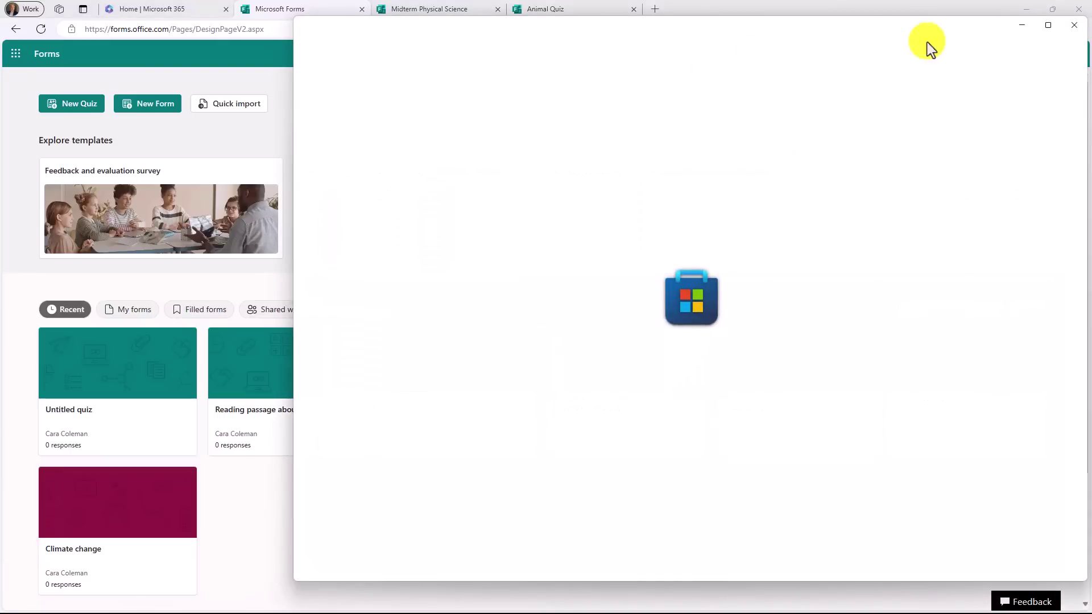
left_click(1038, 25)
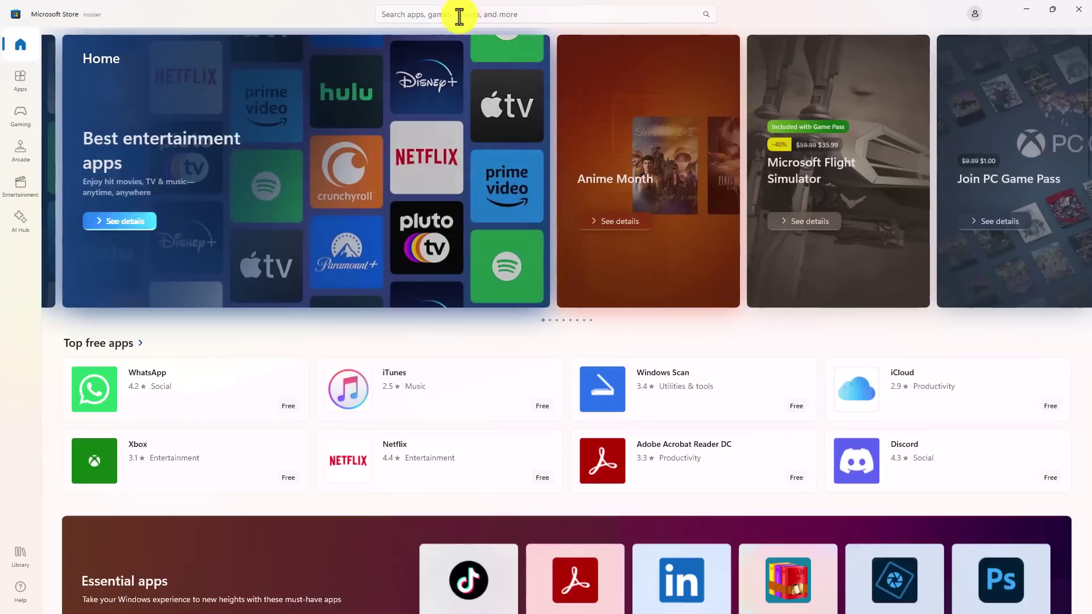
Step: Search the Store for 'Forms', install the Microsoft Forms app, and launch it
left_click(446, 15)
type("Forms")
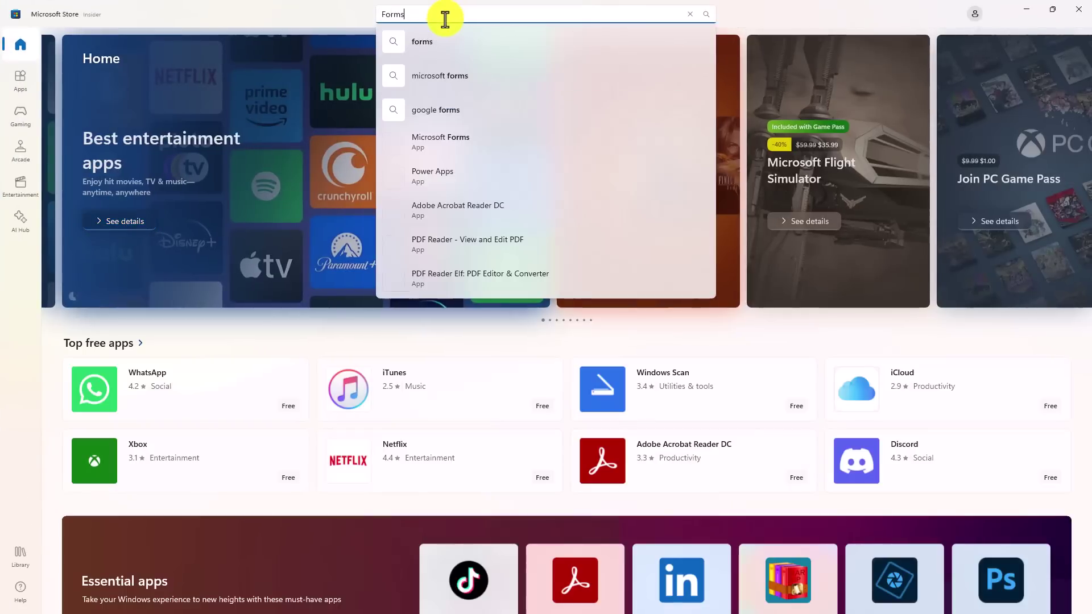
left_click(459, 138)
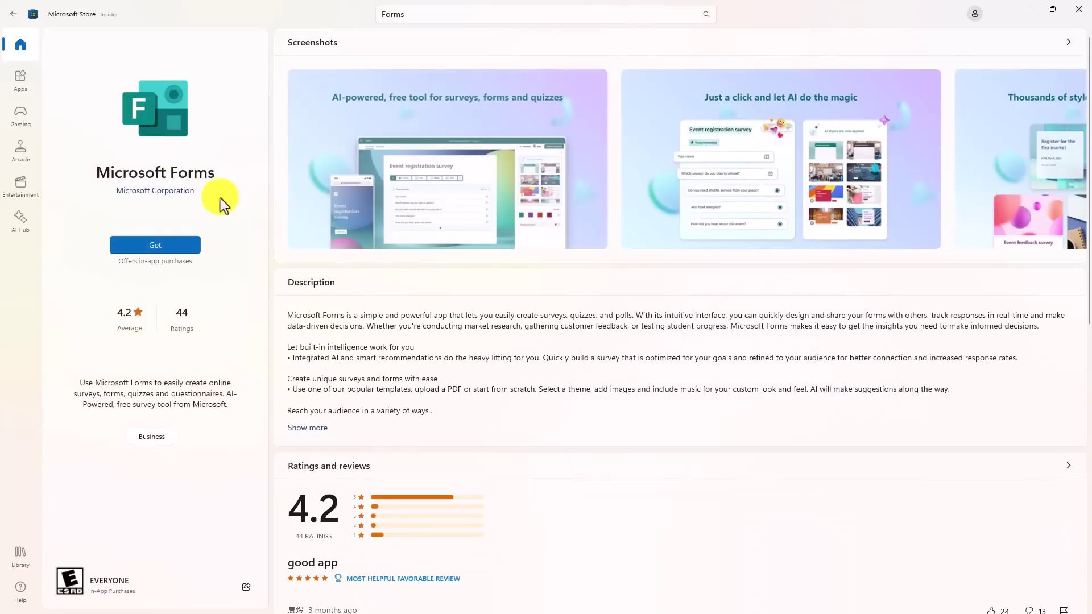
left_click(152, 246)
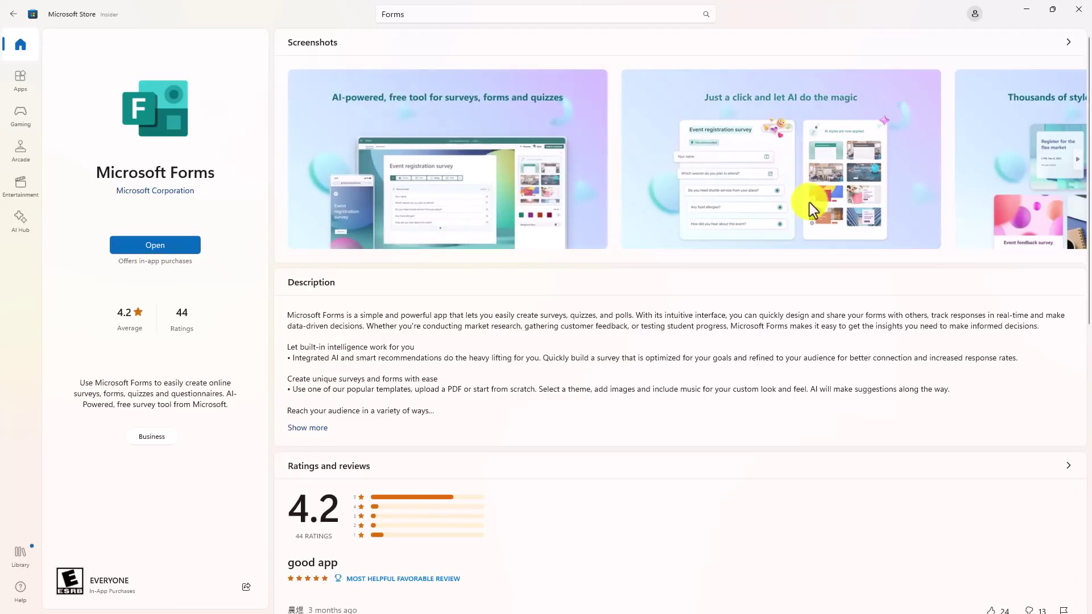
left_click(1080, 165)
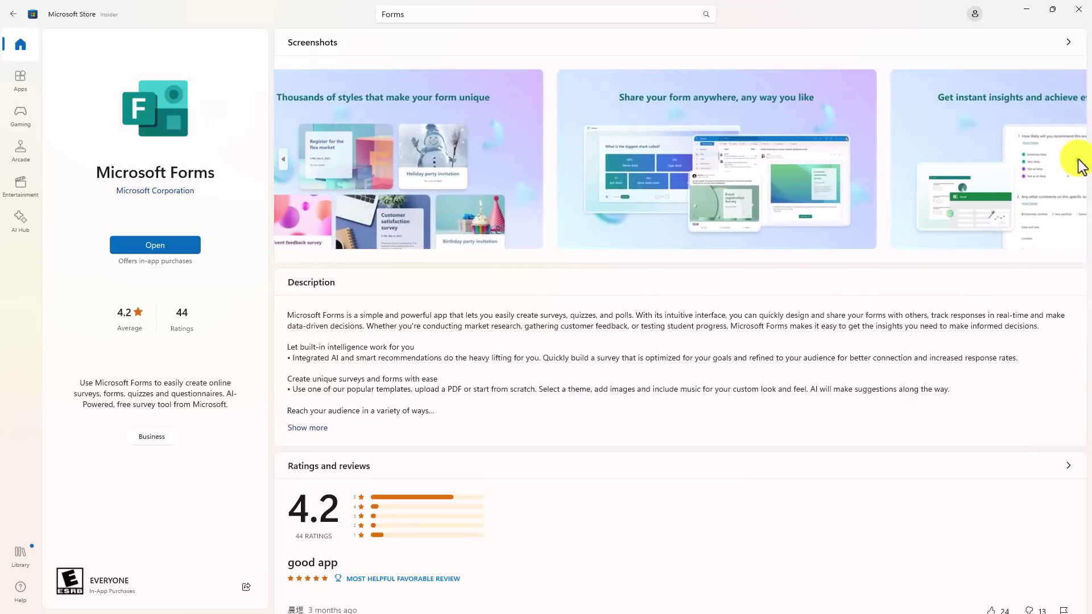
left_click(1076, 165)
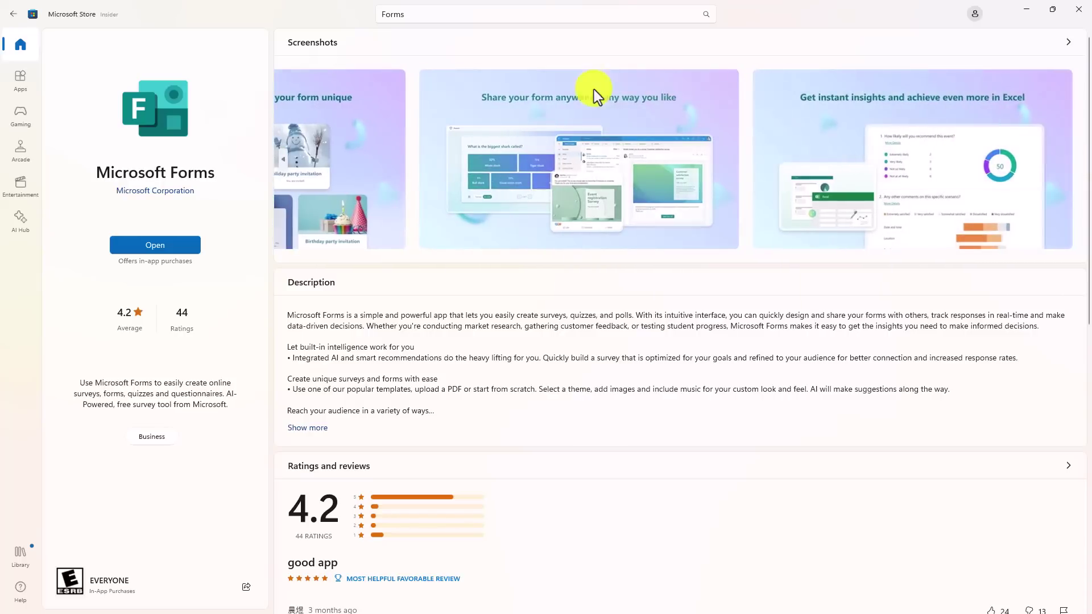
left_click(160, 246)
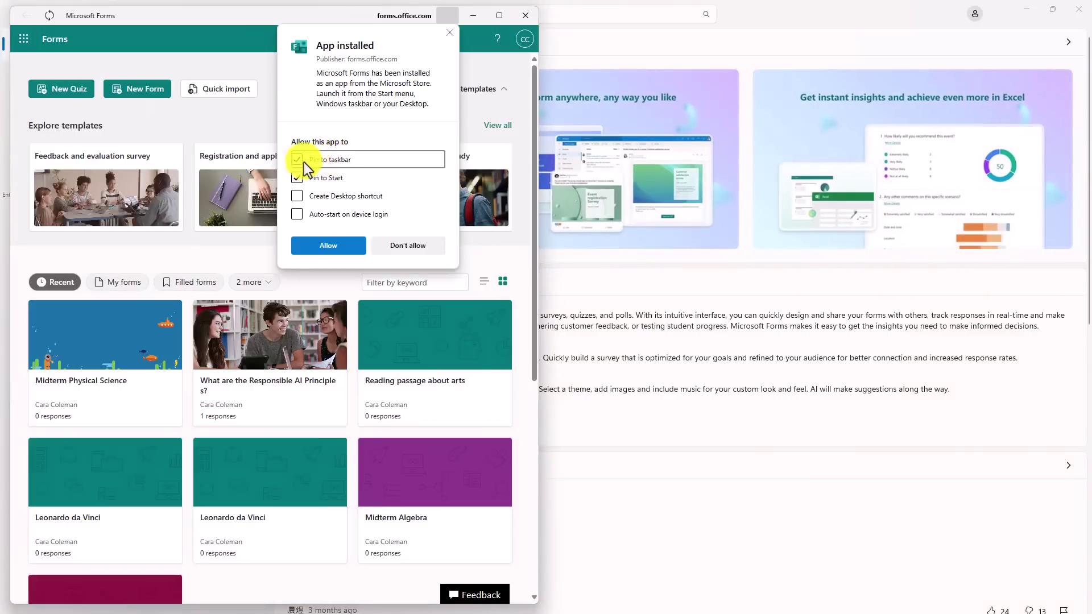
Step: Toggle a pin option in the App installed prompt, then dismiss it with Don't allow
left_click(297, 178)
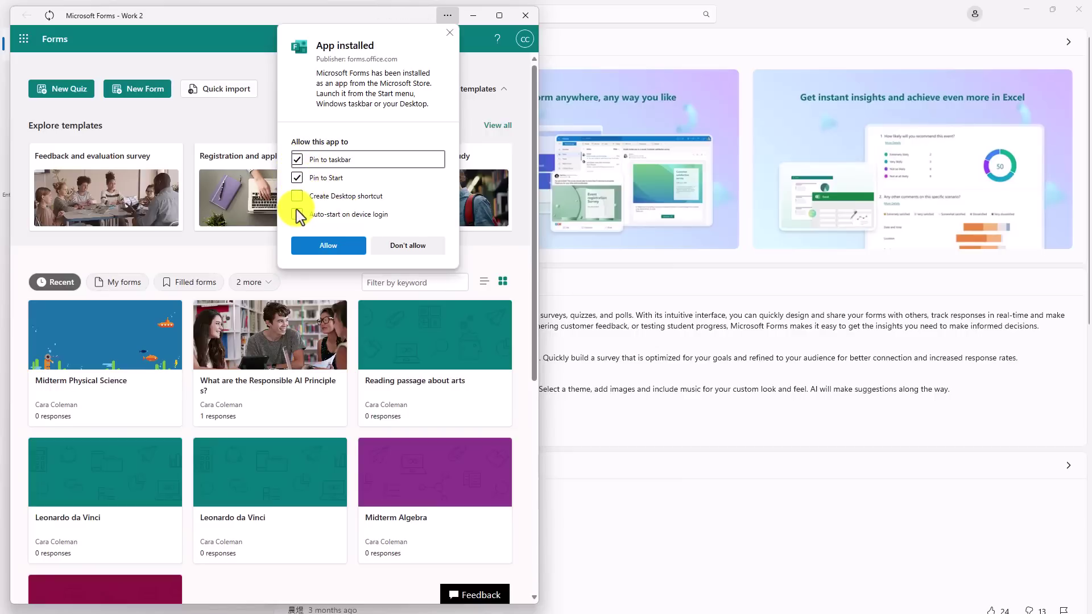
left_click(412, 246)
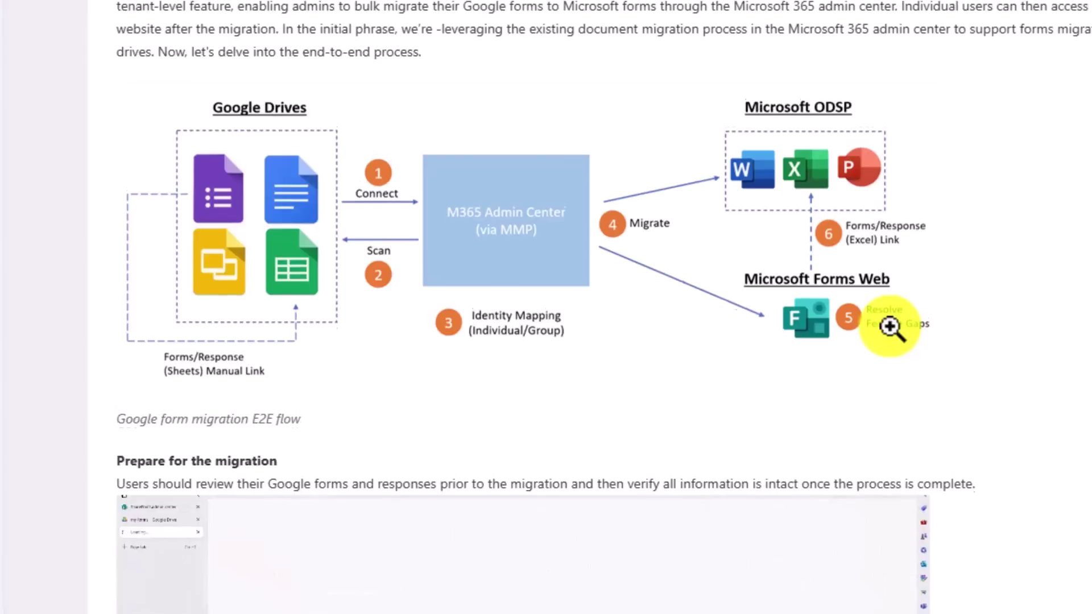
Step: Scroll the Google Forms migration post down to its 'Prepare for the migration' section
scroll(1000, 459, "up", 5)
scroll(1008, 507, "down", 8)
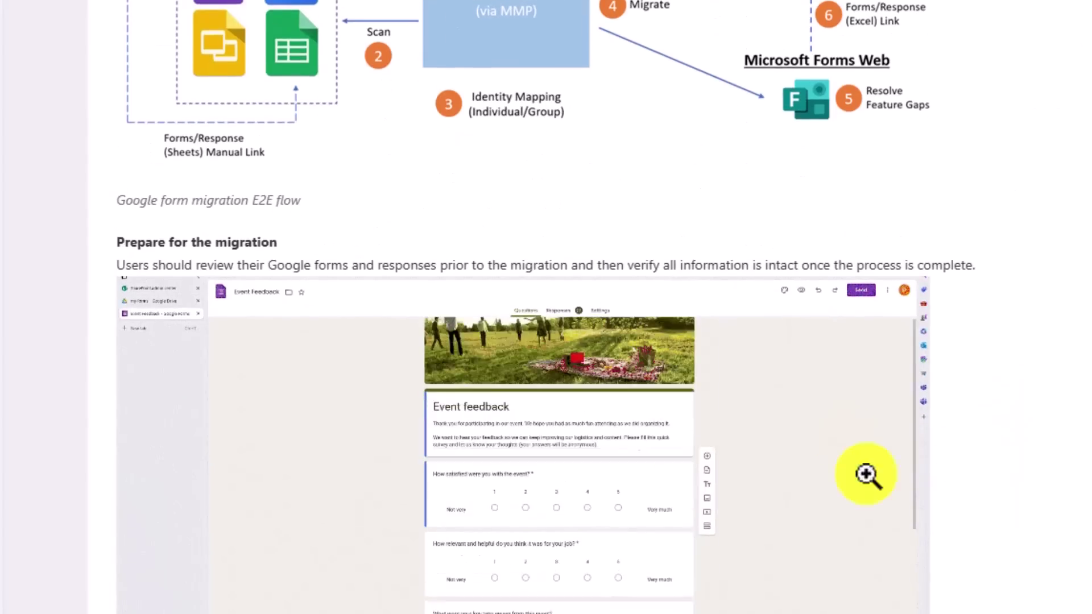
scroll(879, 321, "down", 3)
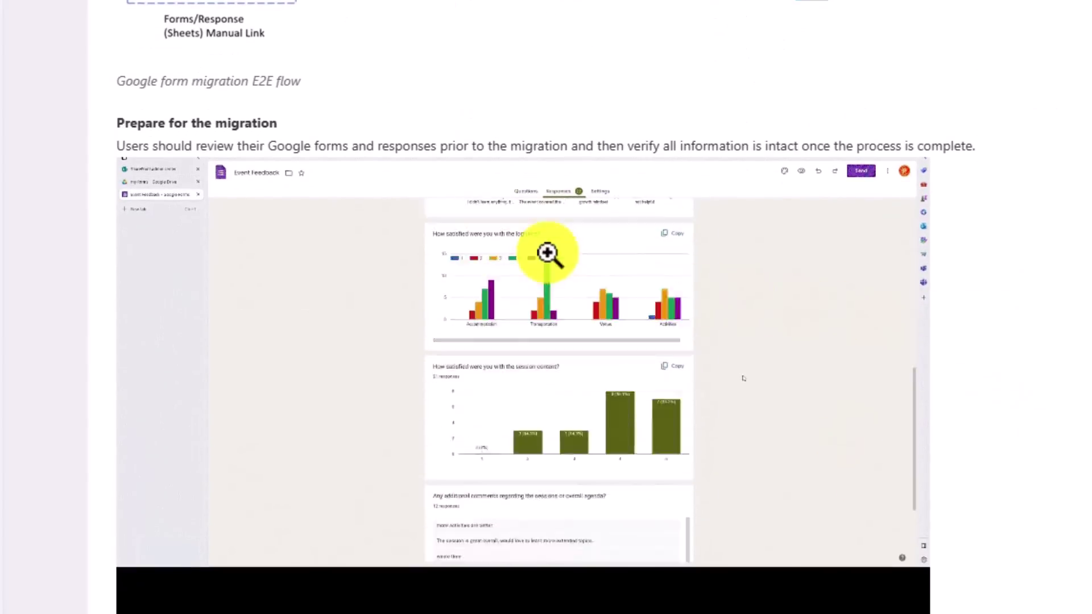
scroll(317, 213, "down", 3)
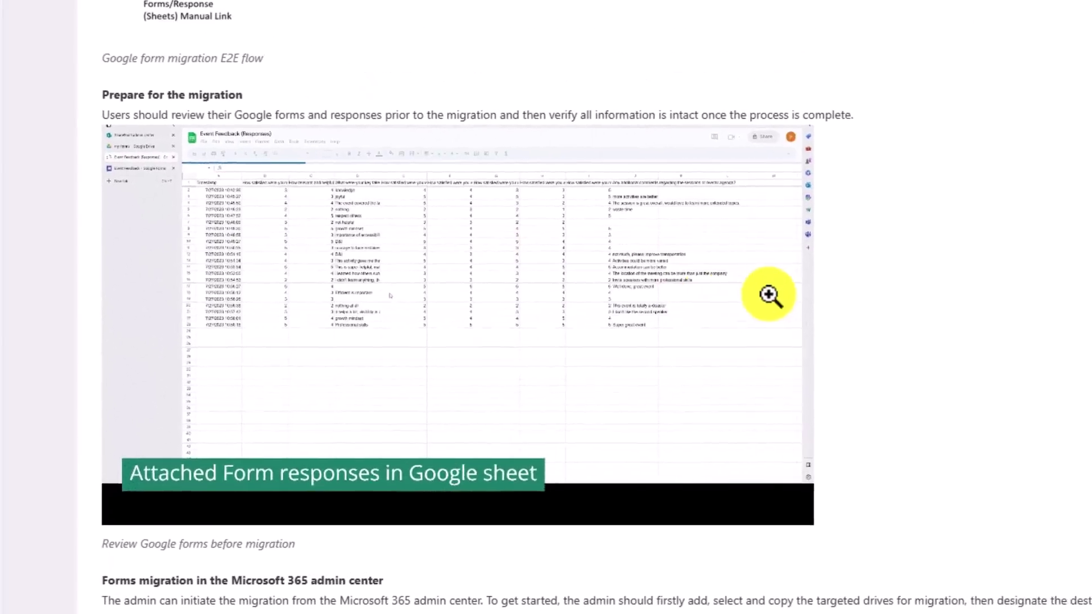
Step: Scroll past the admin-center migration and CSV sections to the 'Retrieve migrated forms' section
scroll(819, 299, "down", 10)
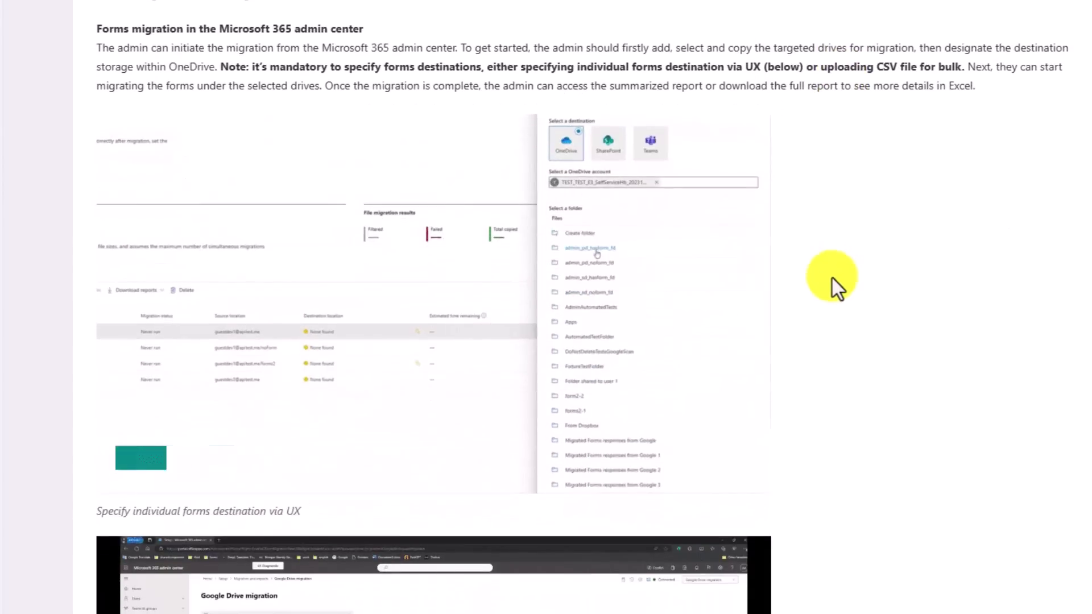
scroll(452, 207, "up", 2)
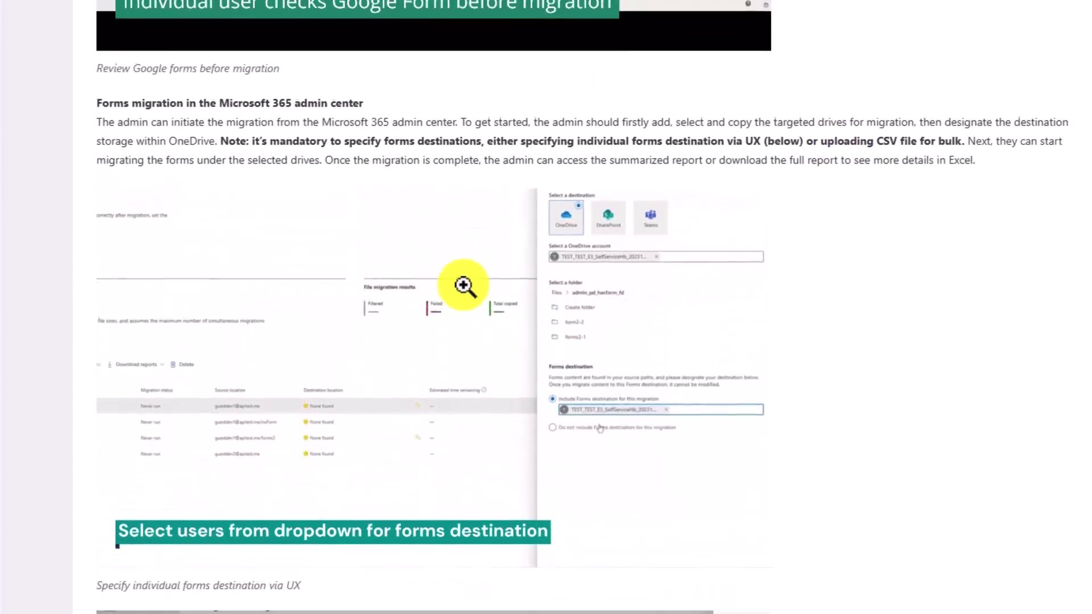
scroll(546, 308, "down", 3)
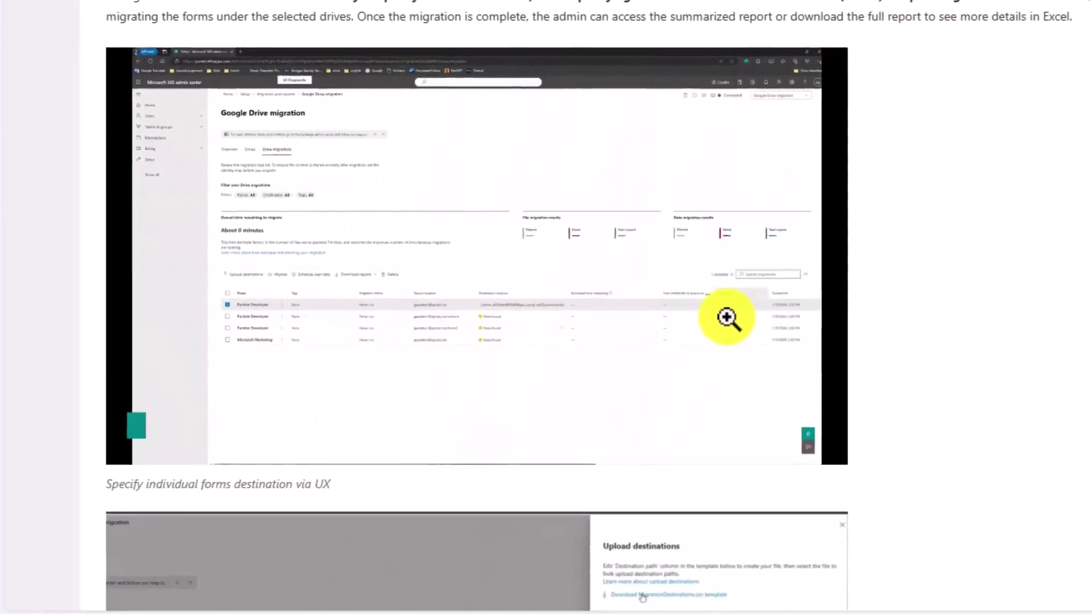
scroll(779, 262, "down", 9)
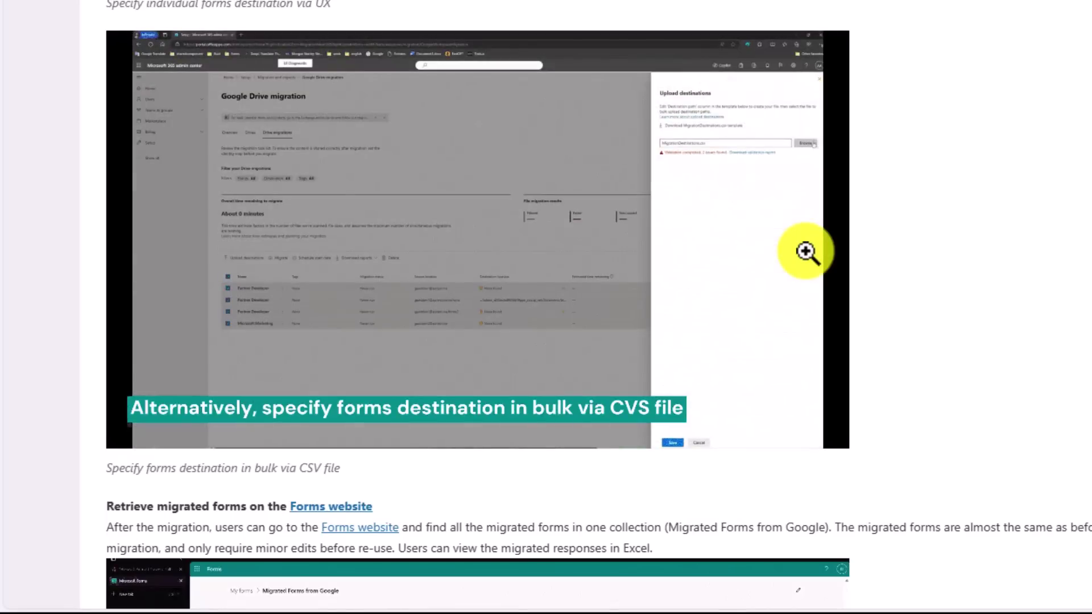
scroll(807, 252, "down", 8)
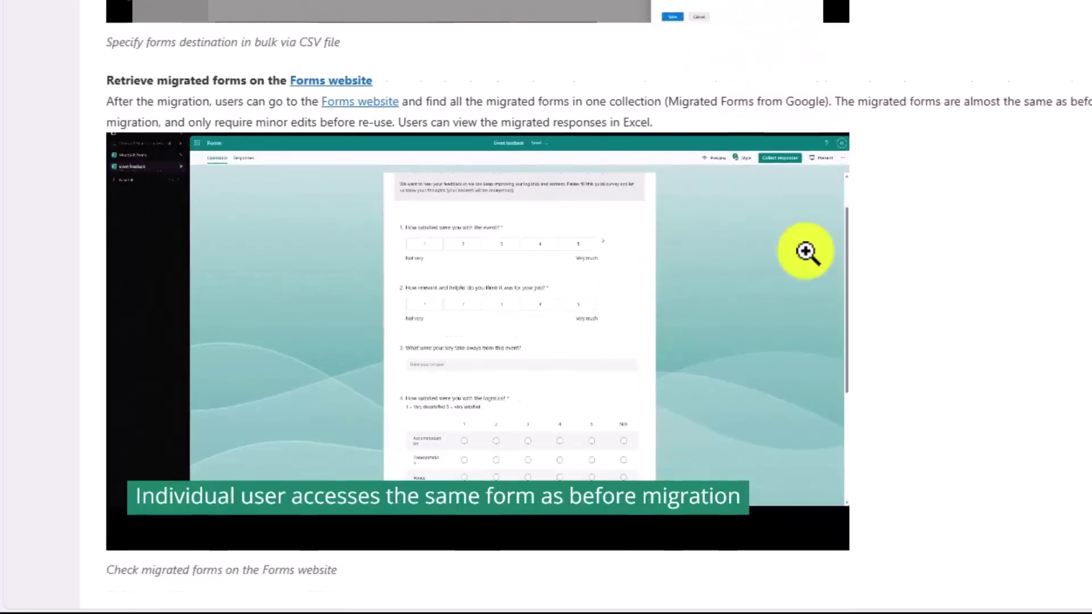
scroll(806, 252, "down", 2)
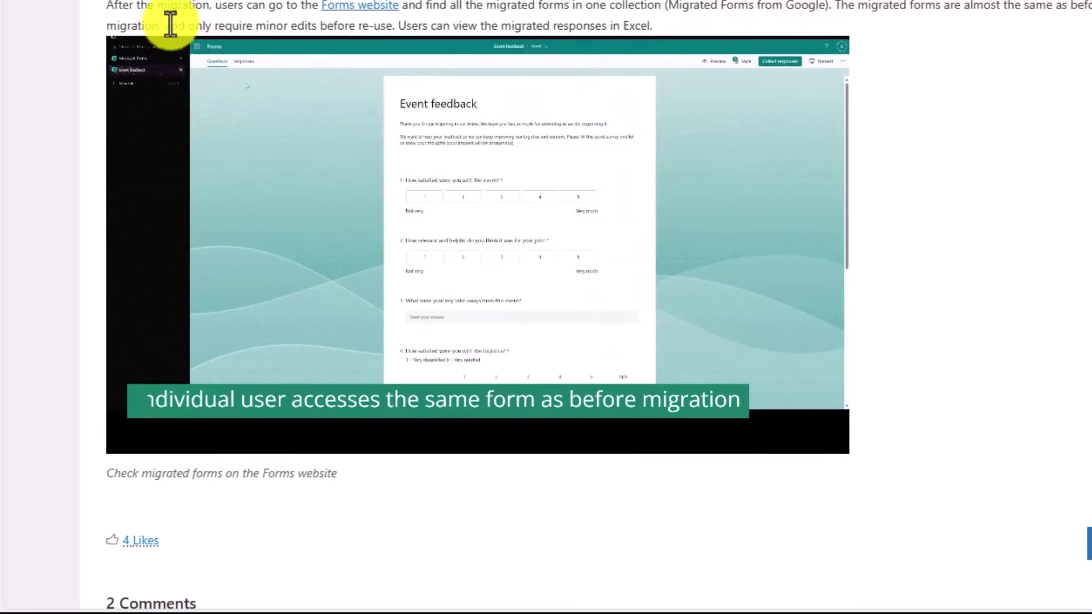